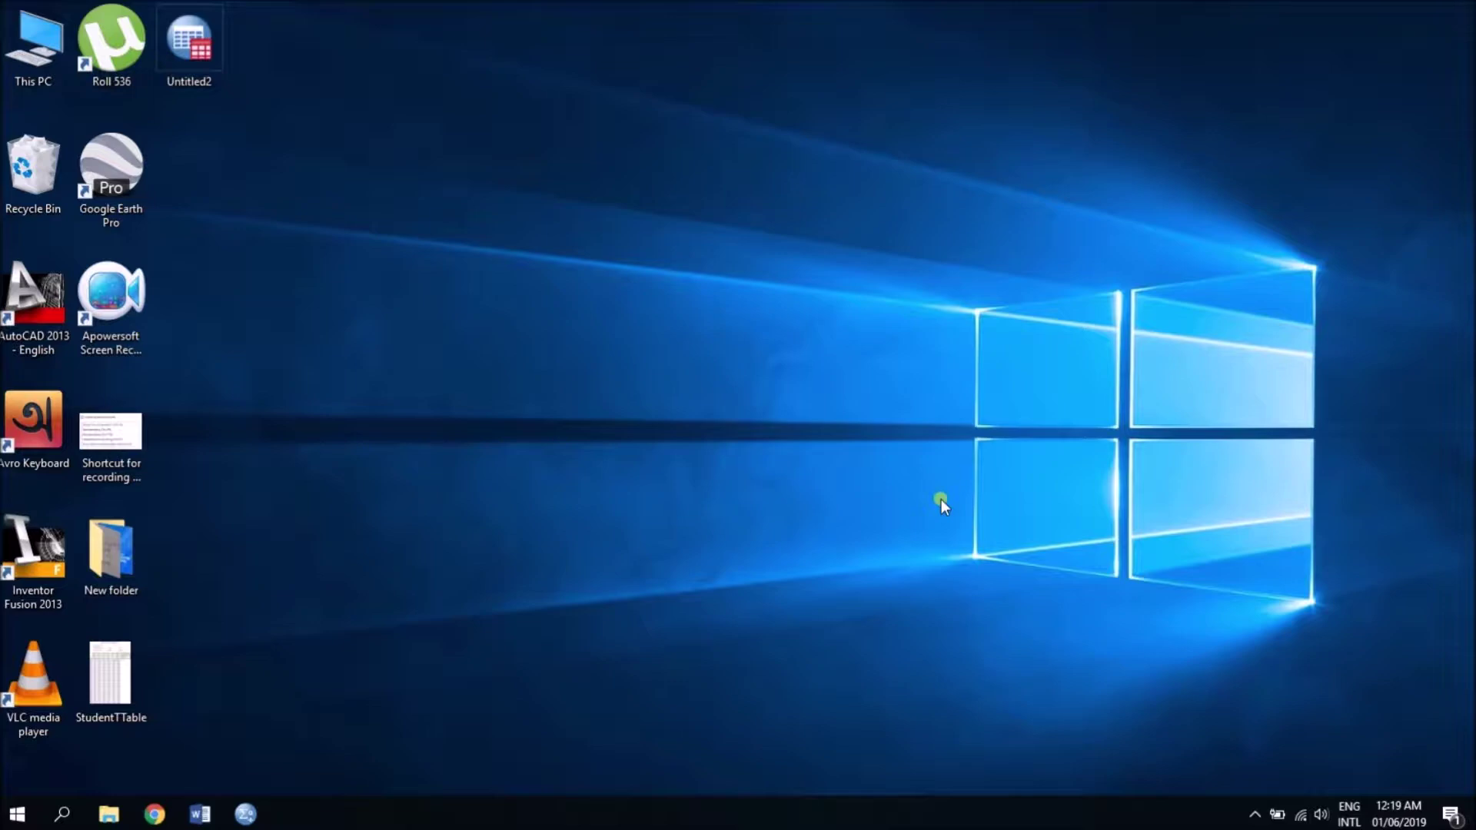
Step: Switch to SPSS, view the Untitled2.sav dataset, and bring up the Output2 viewer with the T-Test results
click(246, 815)
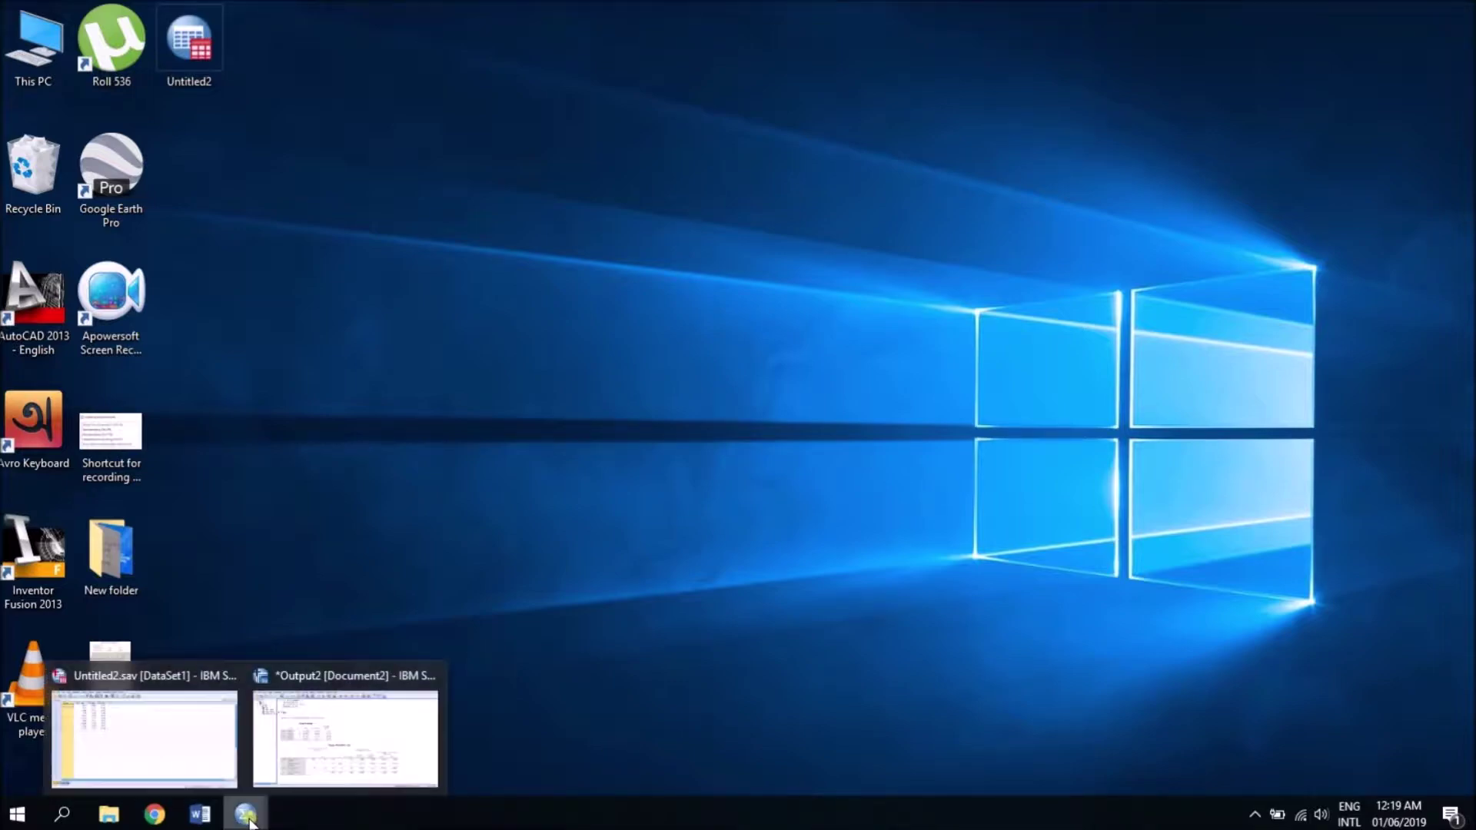
click(191, 731)
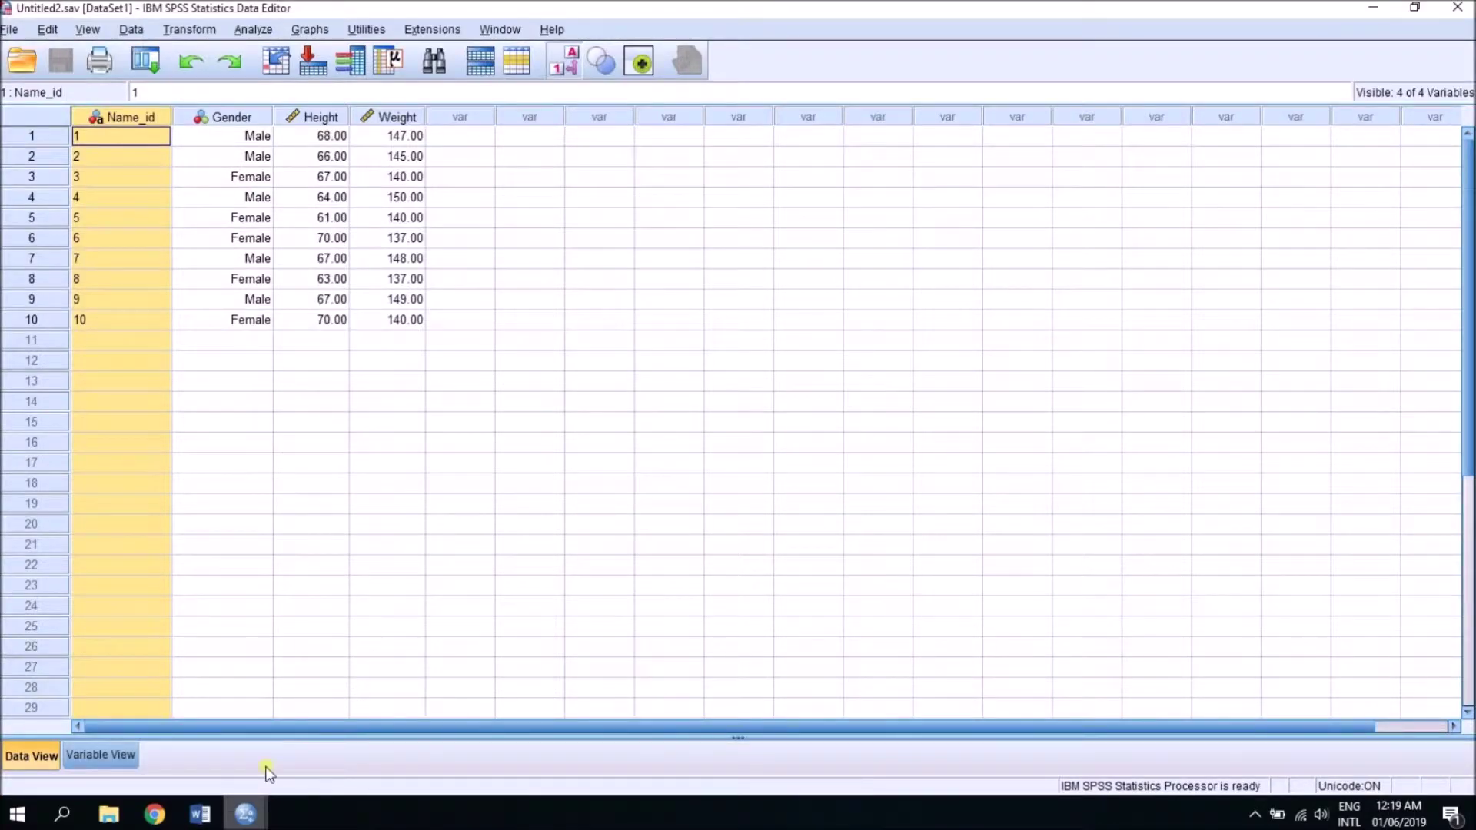
click(246, 815)
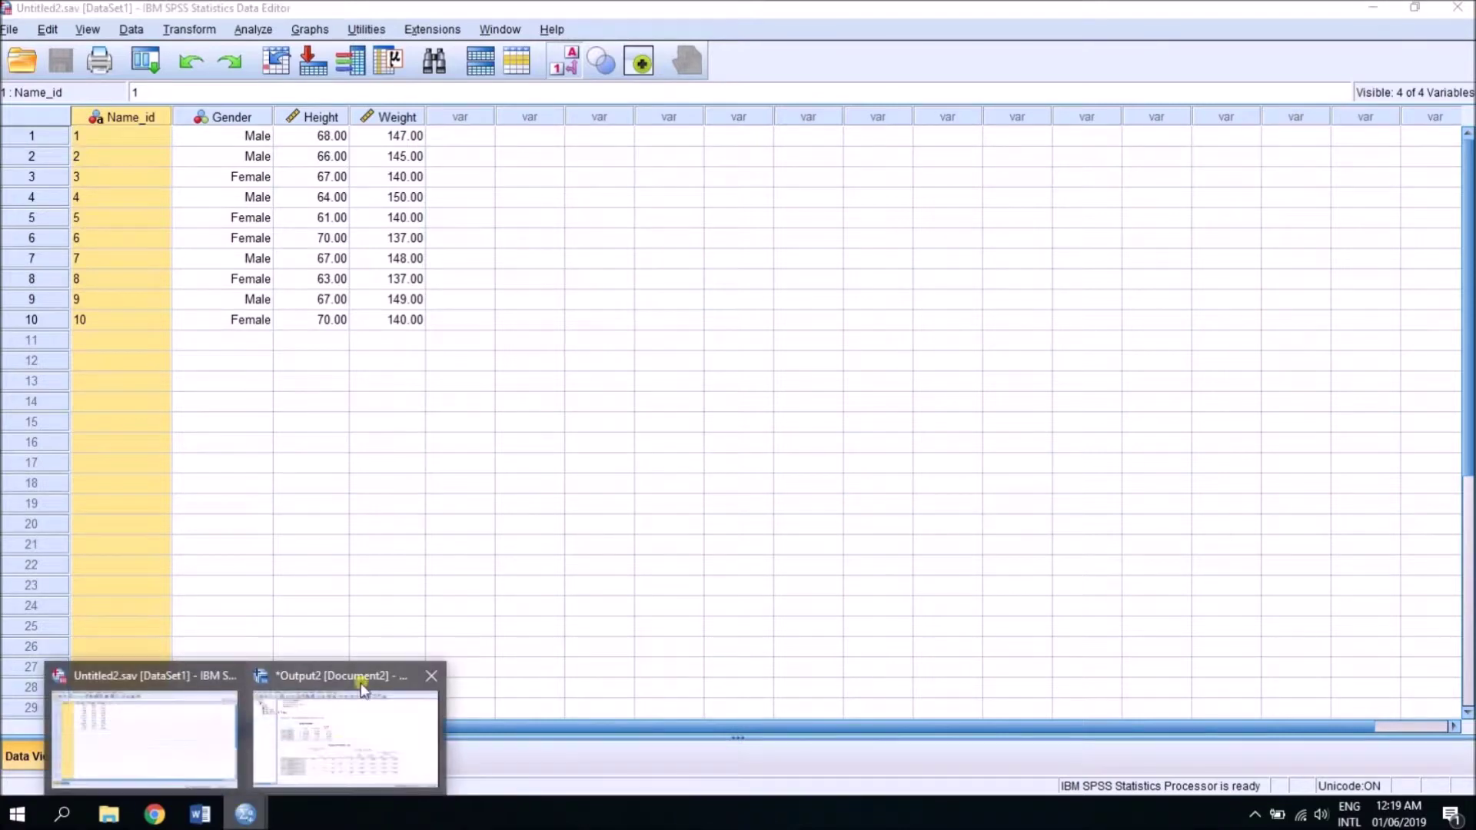
click(336, 752)
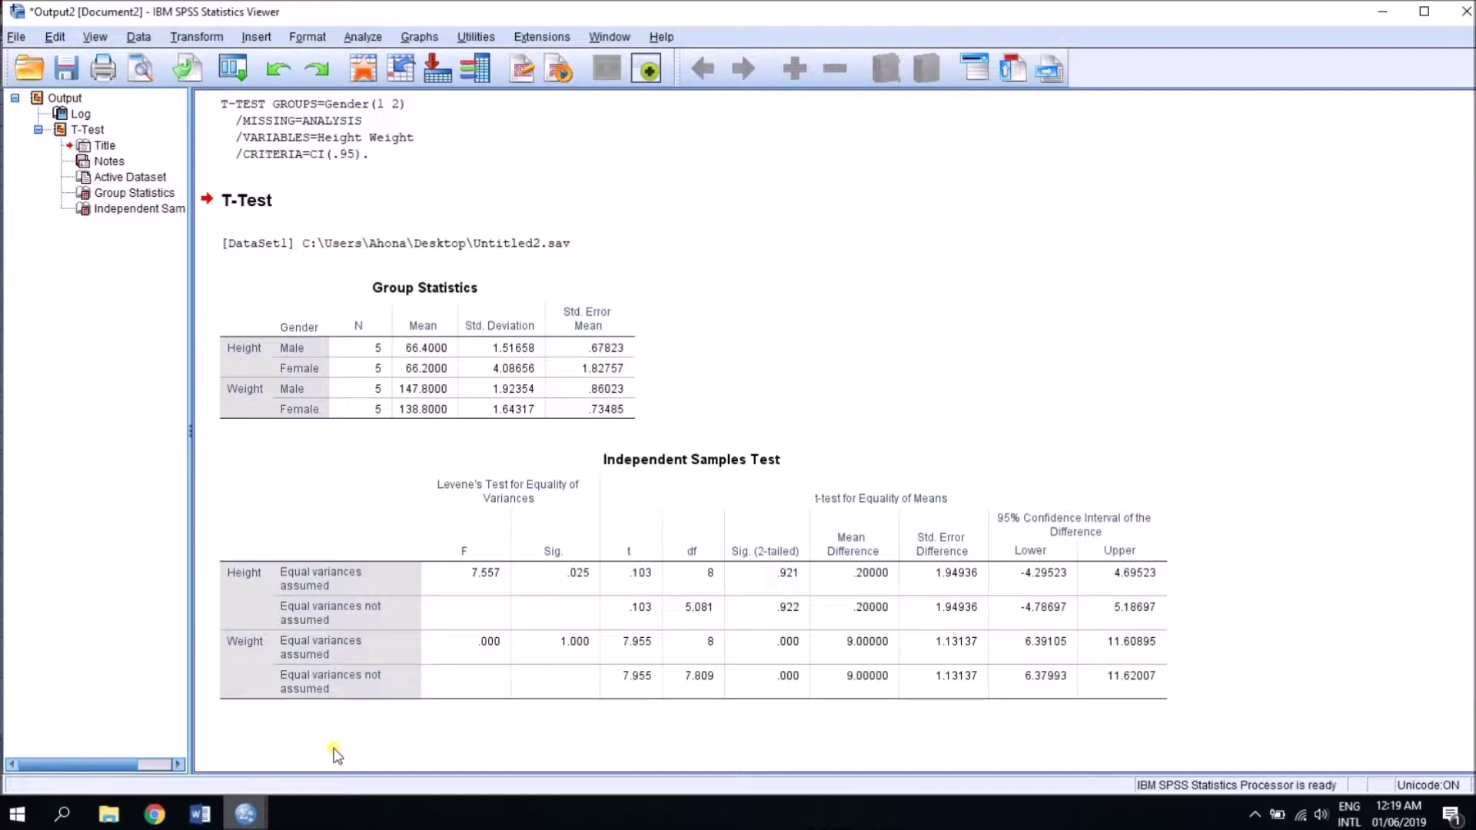
Step: Export all T-Test output to the Documents folder as OUTPUT.xlsm, using the Excel 2007 and Higher Macro-enabled type
click(233, 129)
click(189, 71)
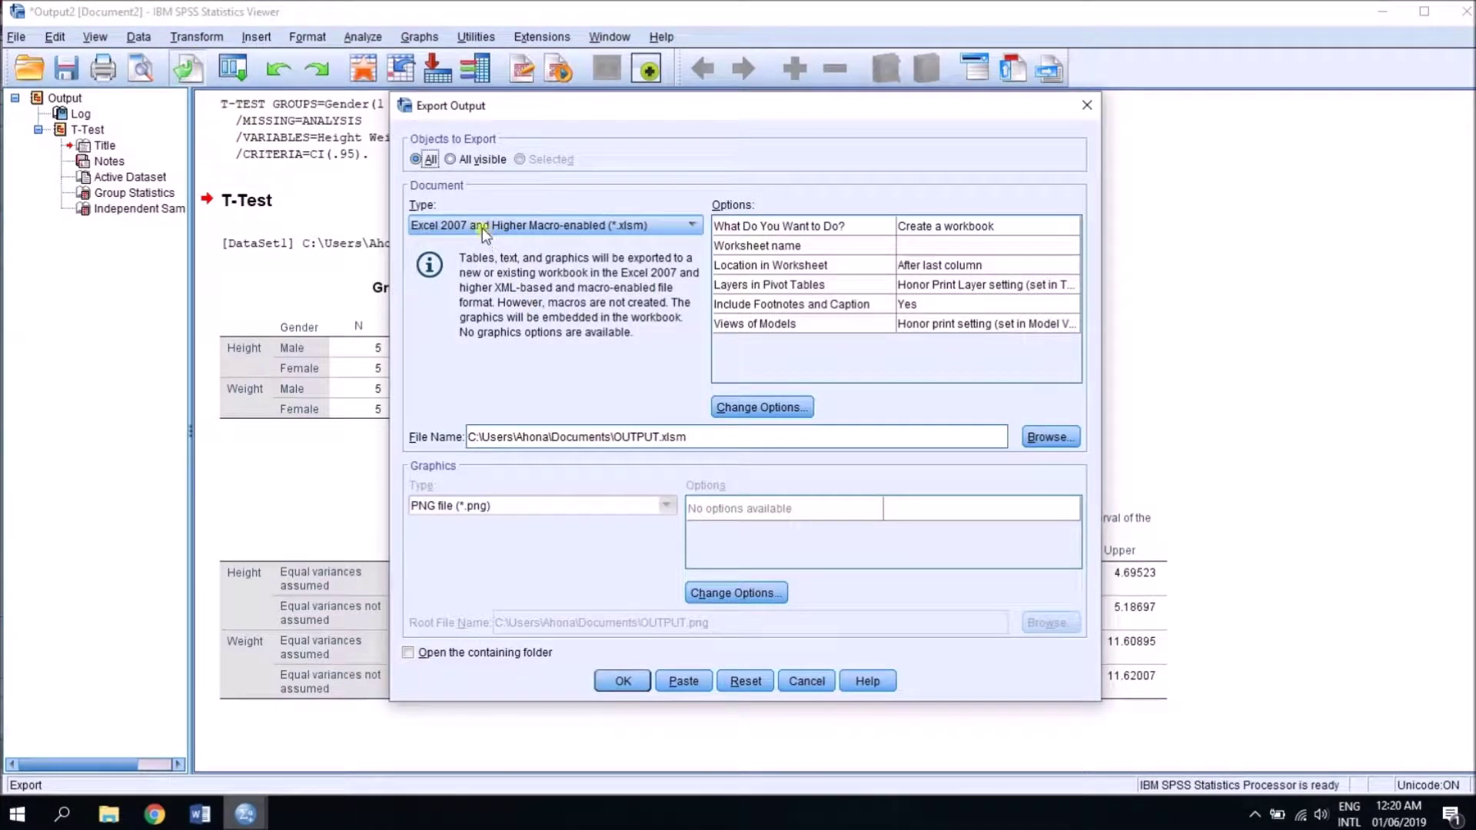
click(480, 225)
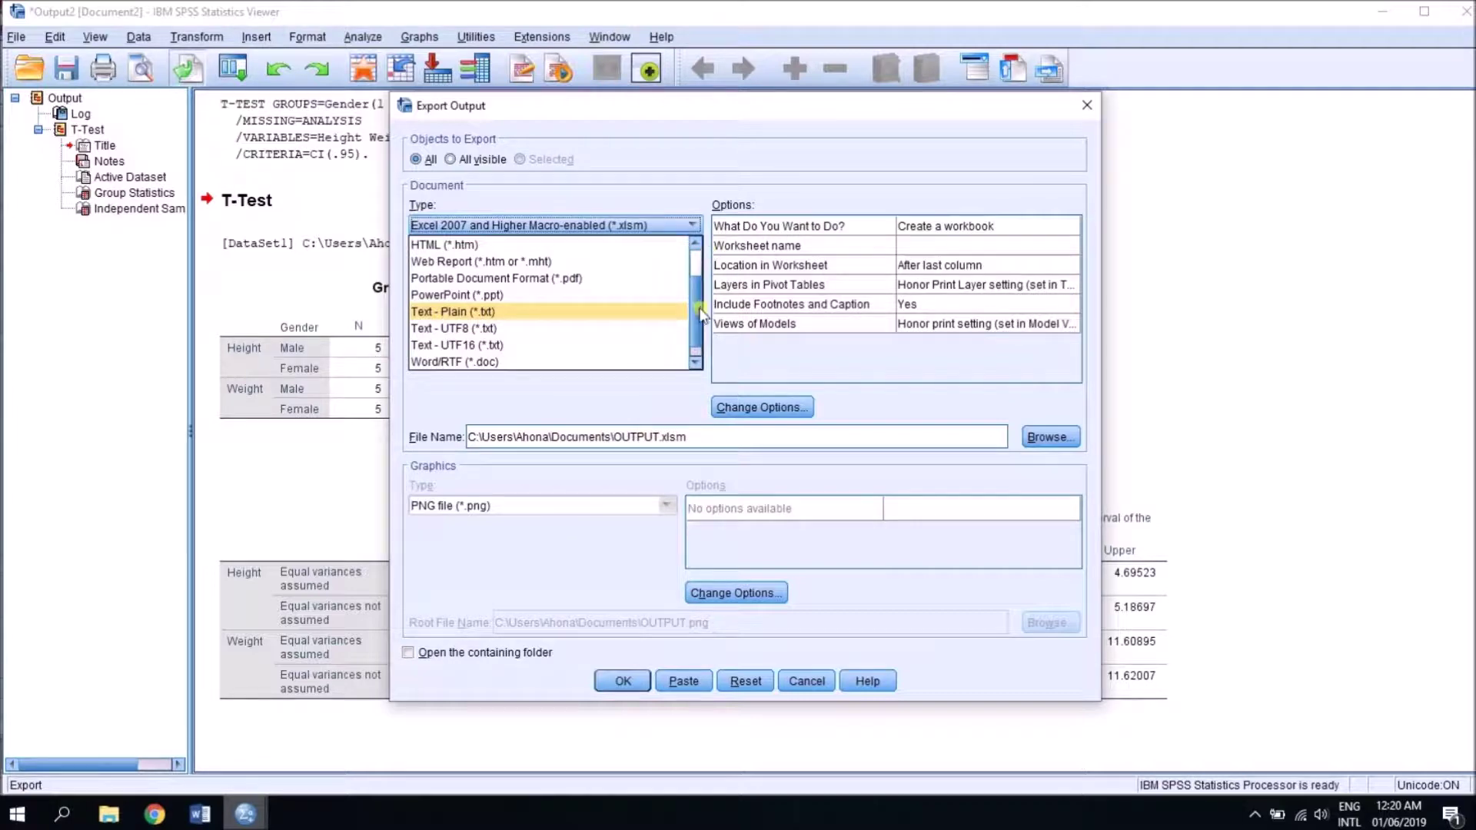
drag(706, 301, 706, 273)
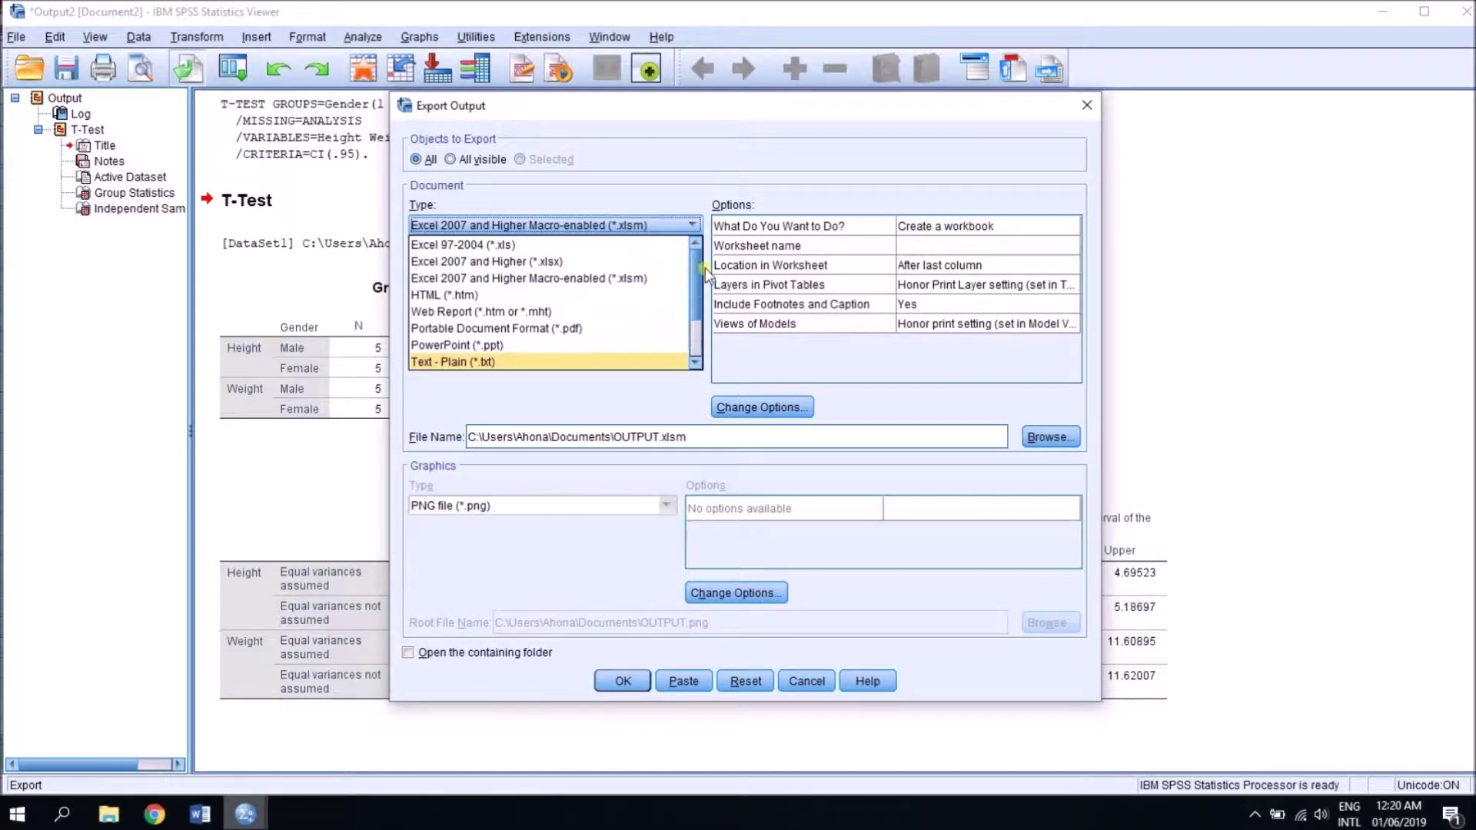
click(607, 281)
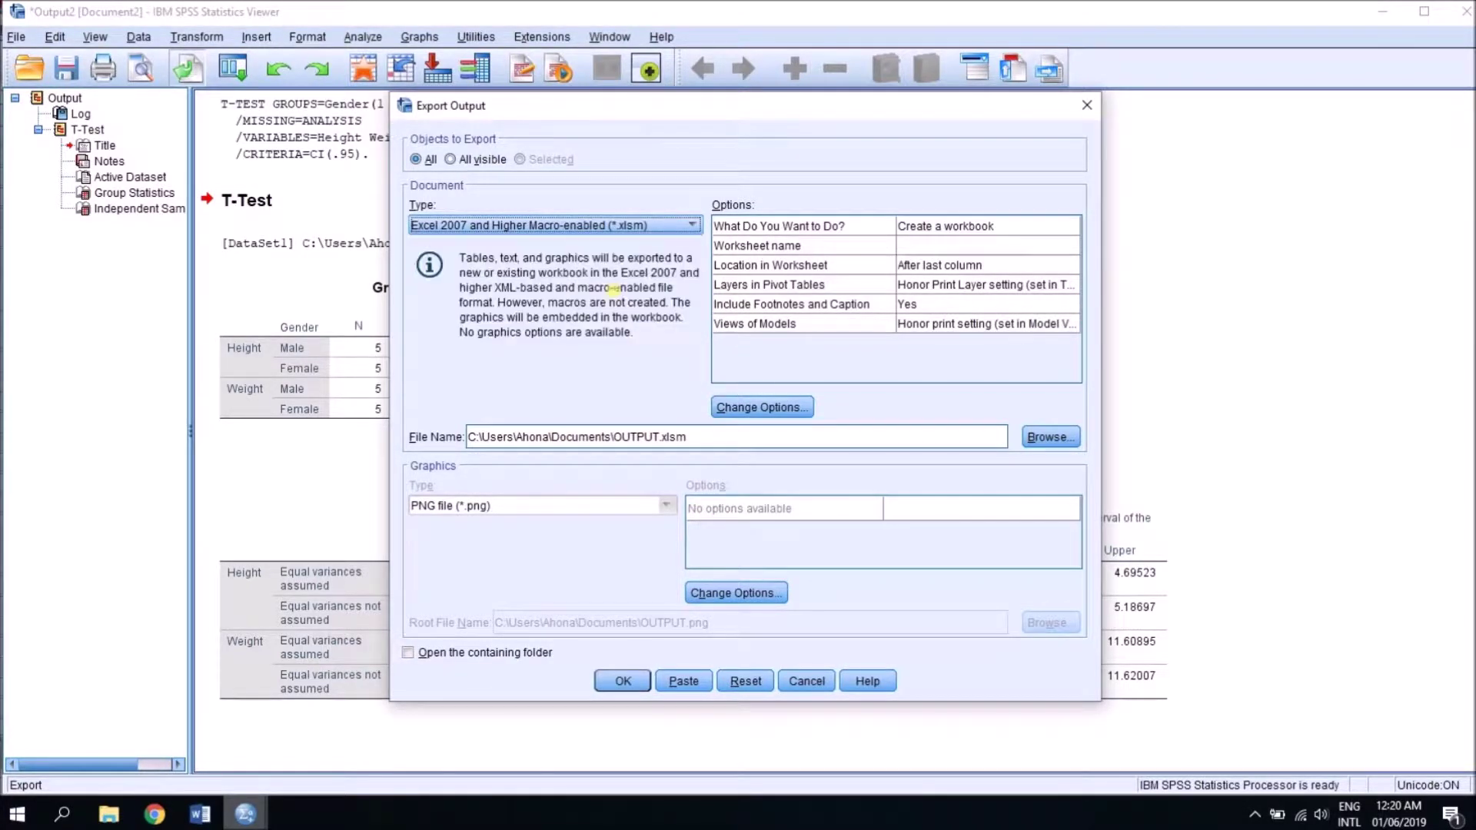
click(623, 682)
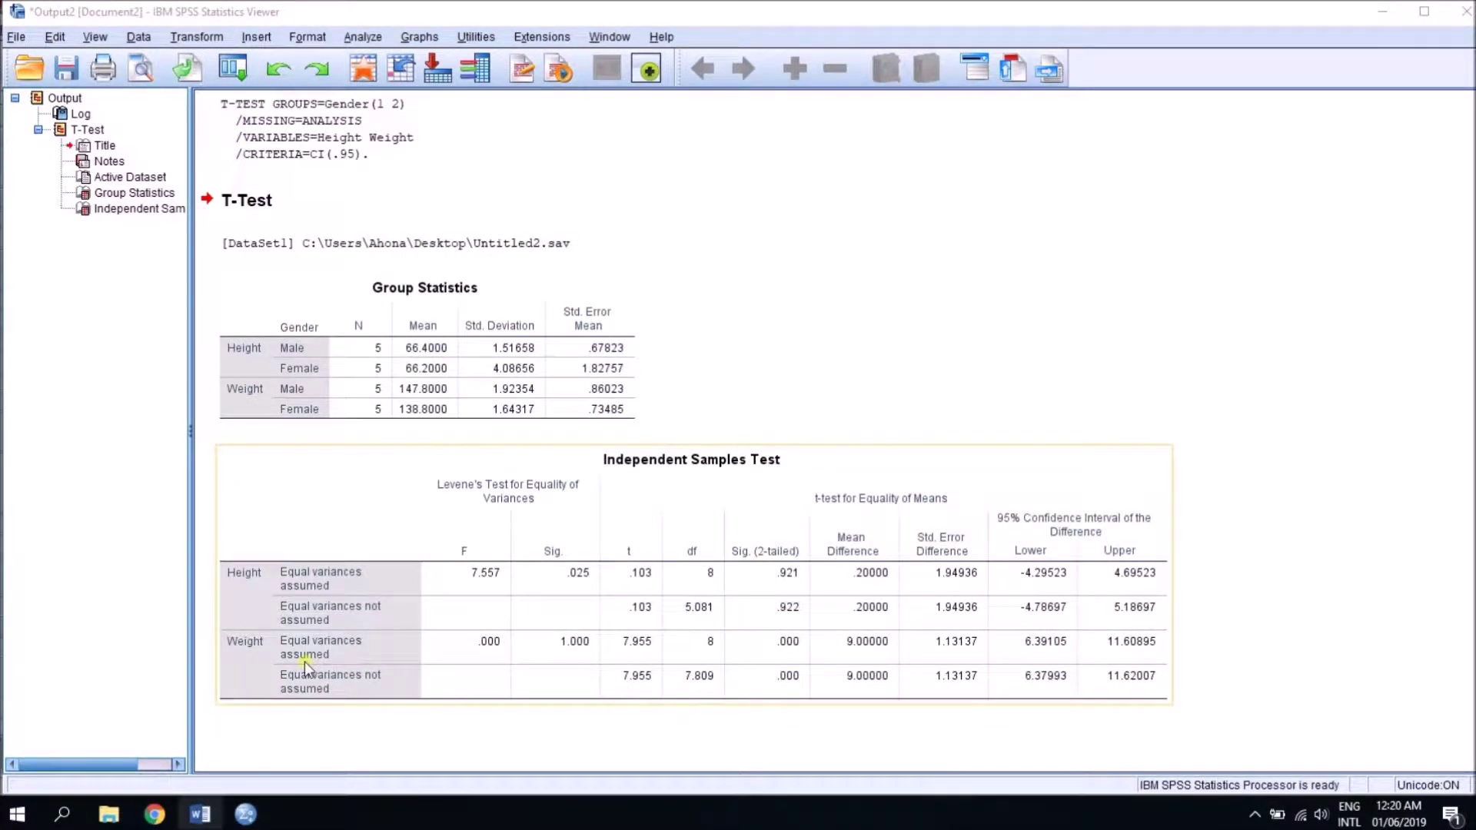
Step: Open the exported OUTPUT workbook from the Documents folder in Excel and look through the T-Test results
mouse_move(110, 820)
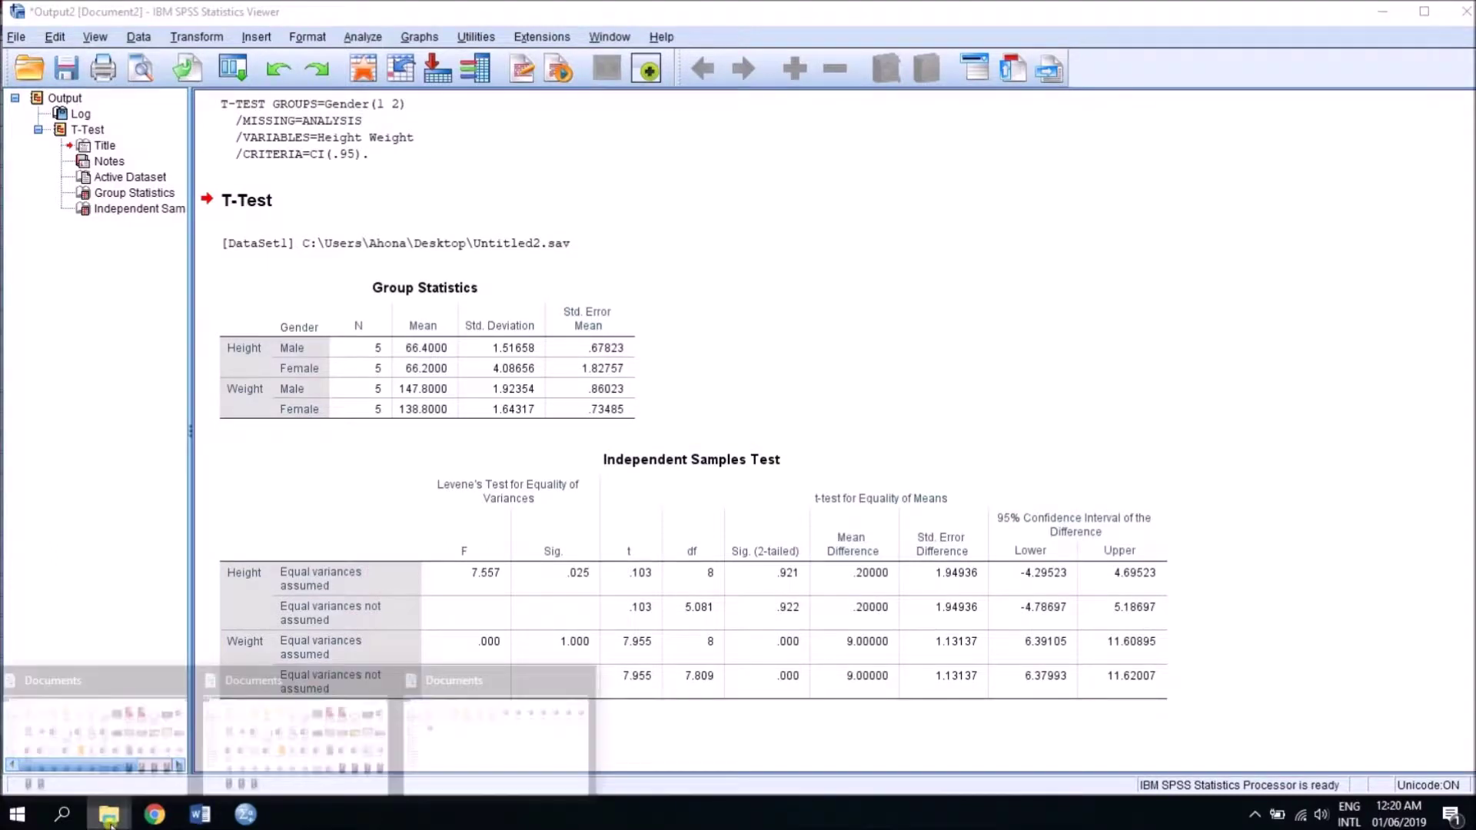
click(446, 748)
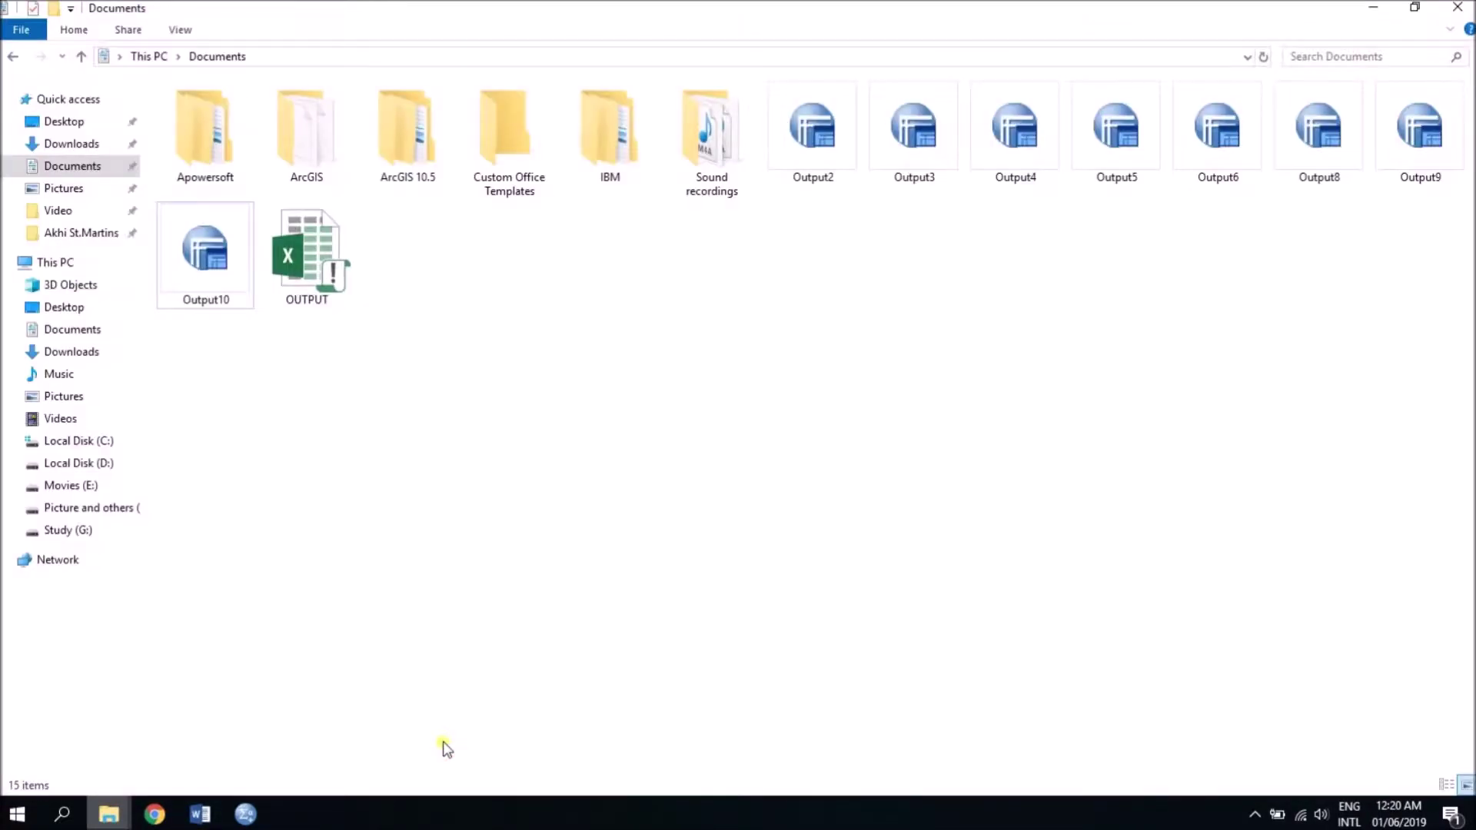
click(324, 266)
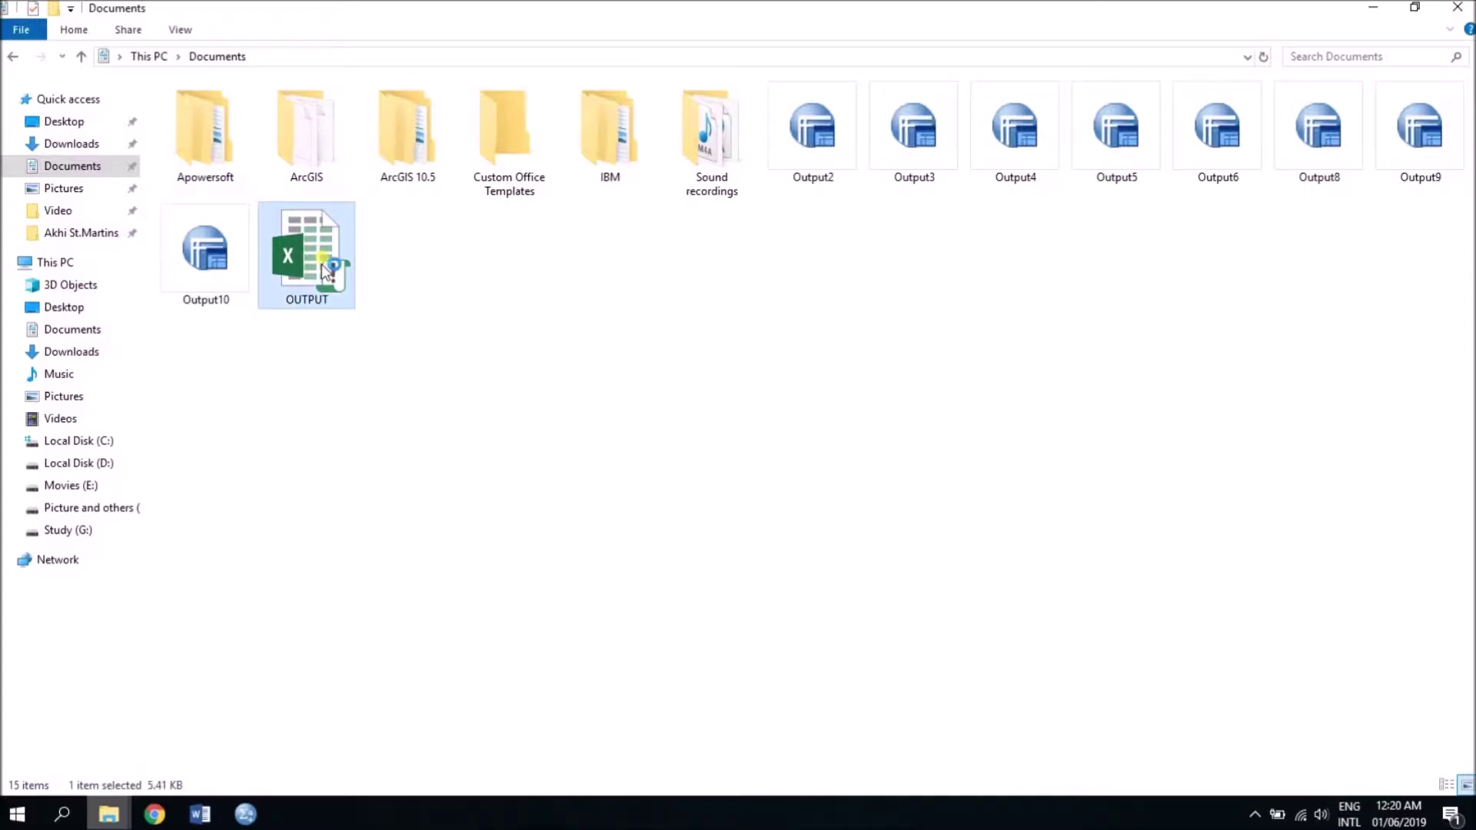
double_click(322, 265)
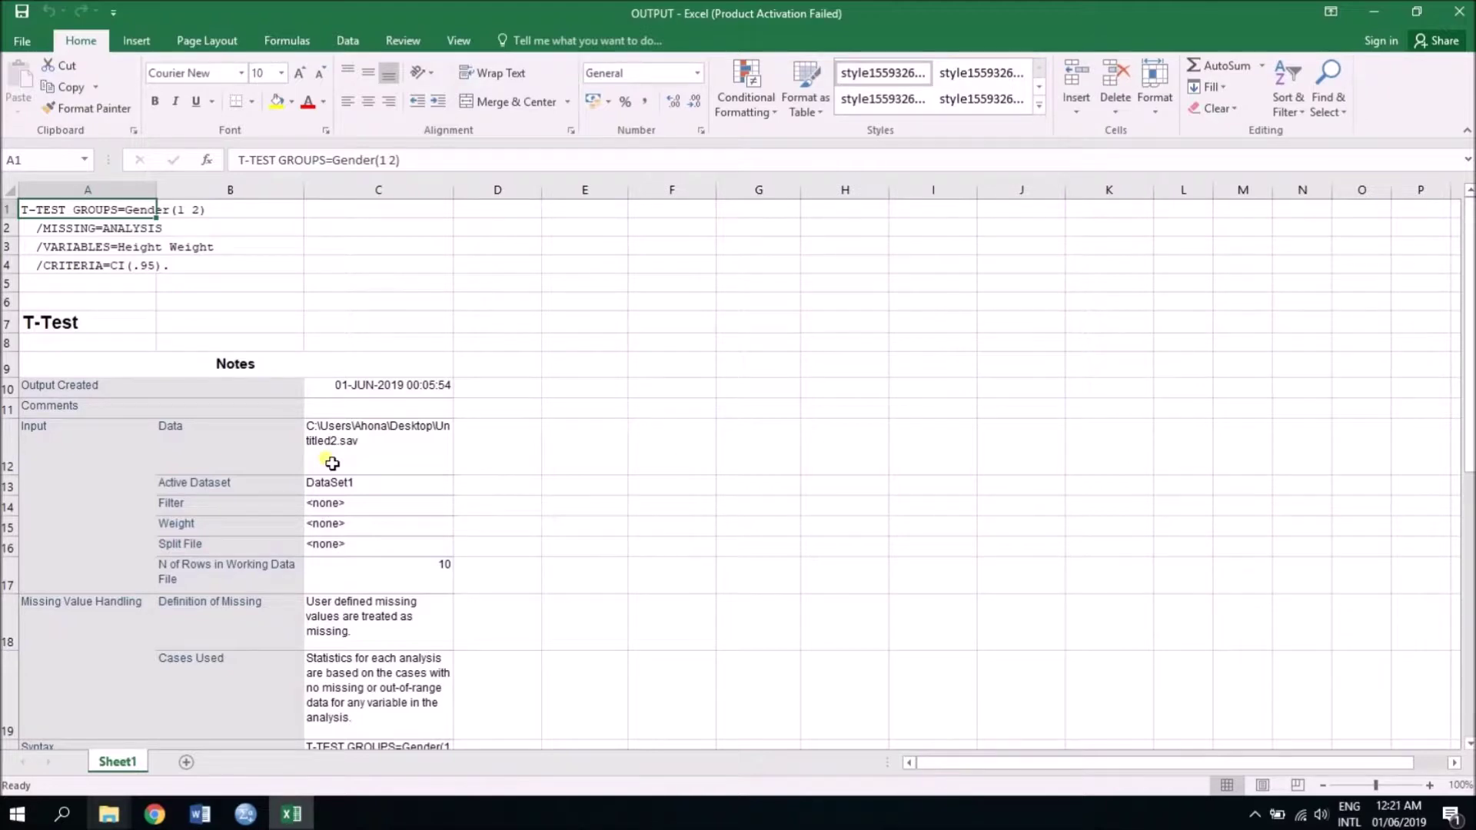
drag(1470, 306, 1470, 588)
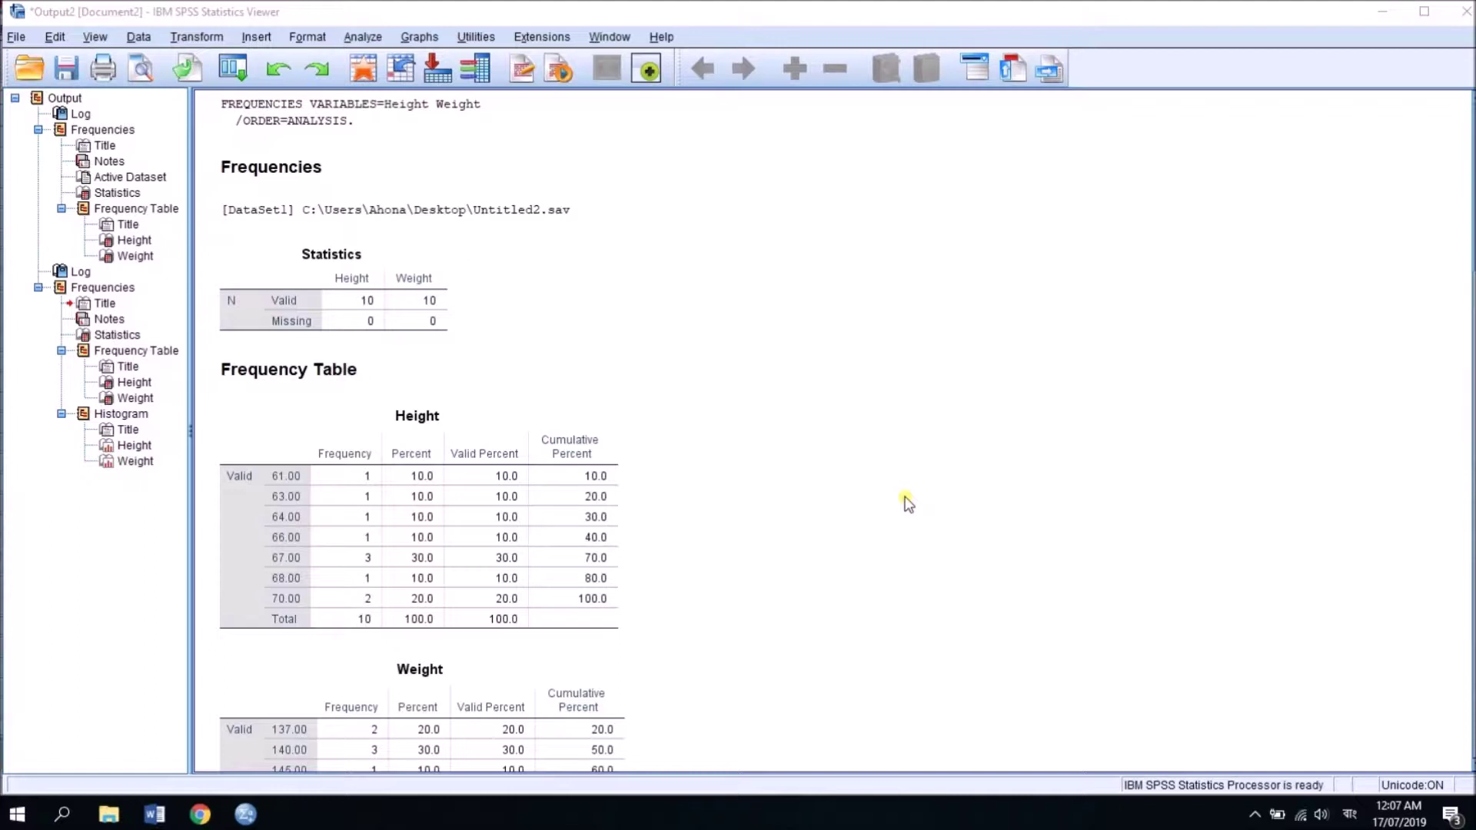
Step: Export all objects of the Frequencies output as a Word/RTF document named output.doc on the desktop
click(15, 38)
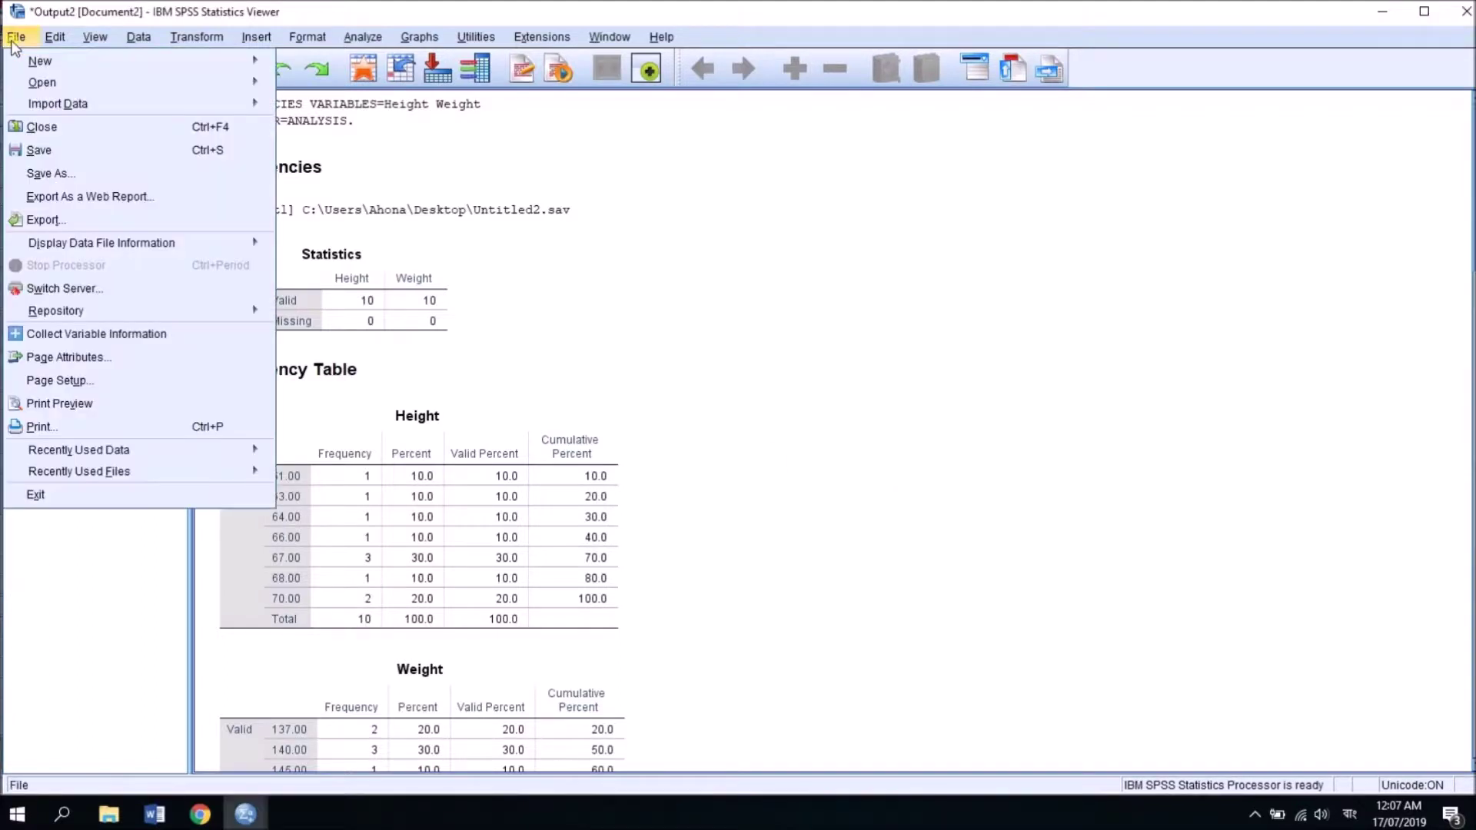
click(77, 221)
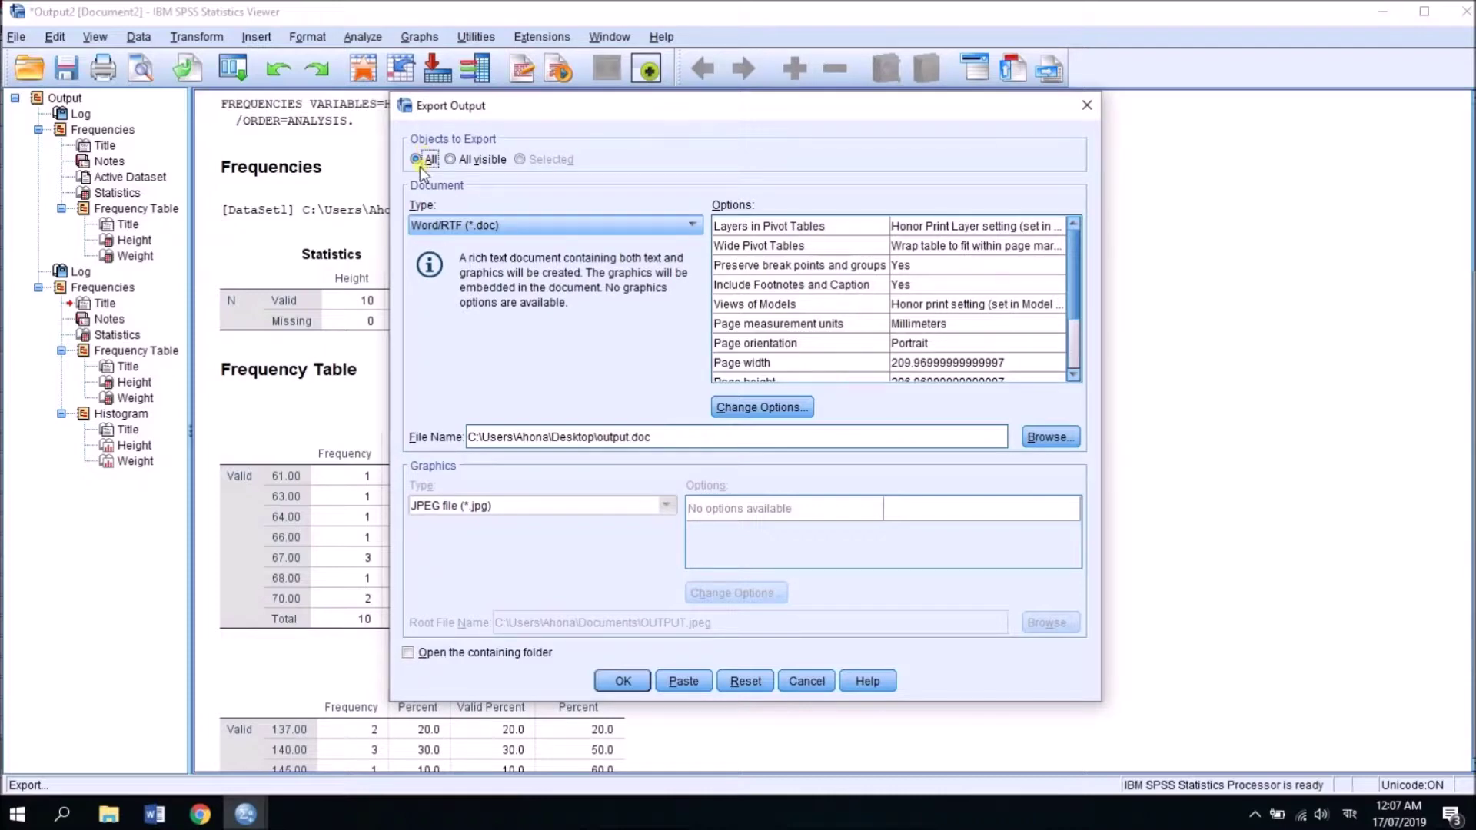
click(581, 231)
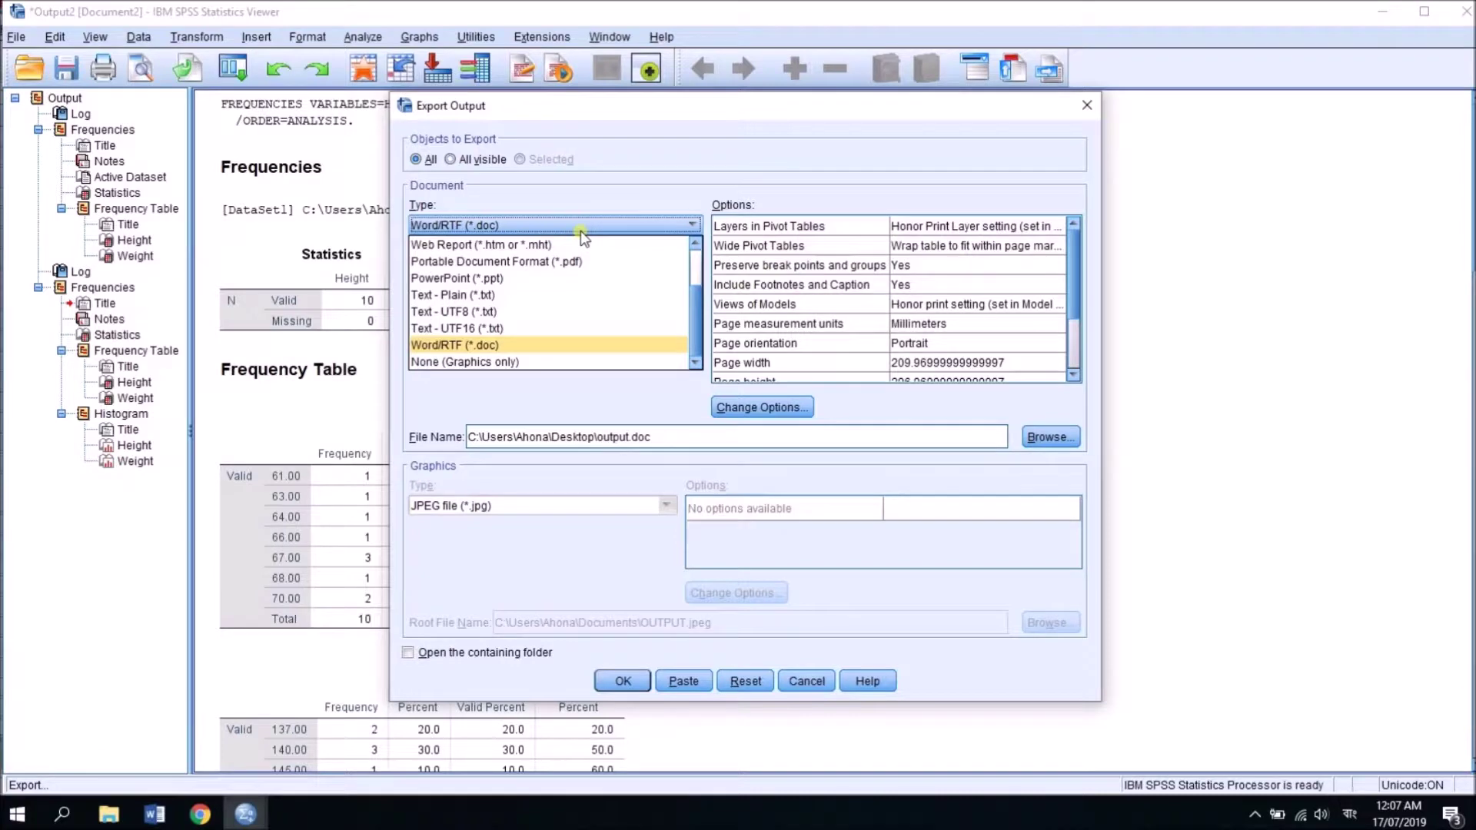
click(569, 346)
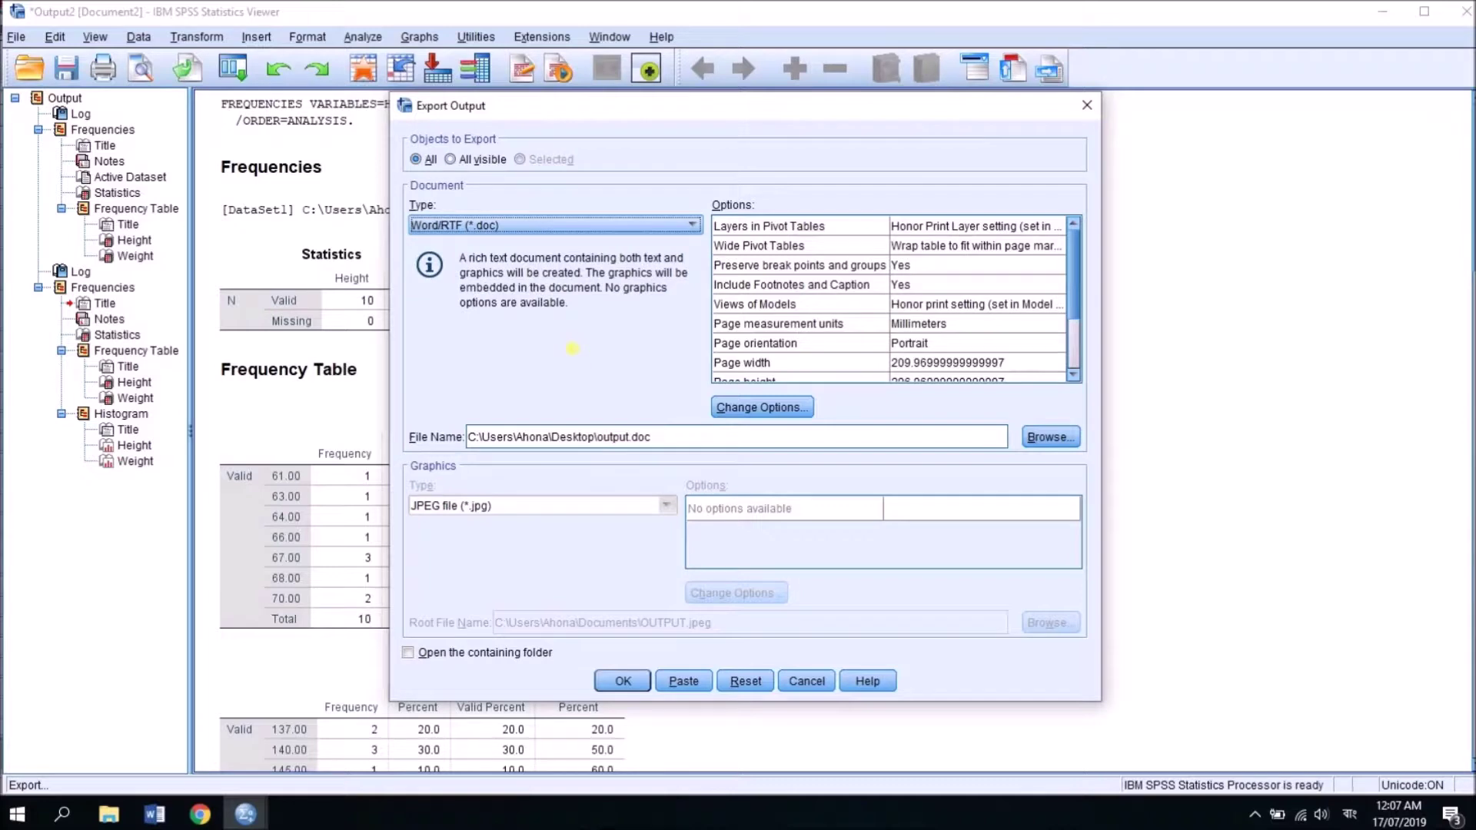
click(620, 682)
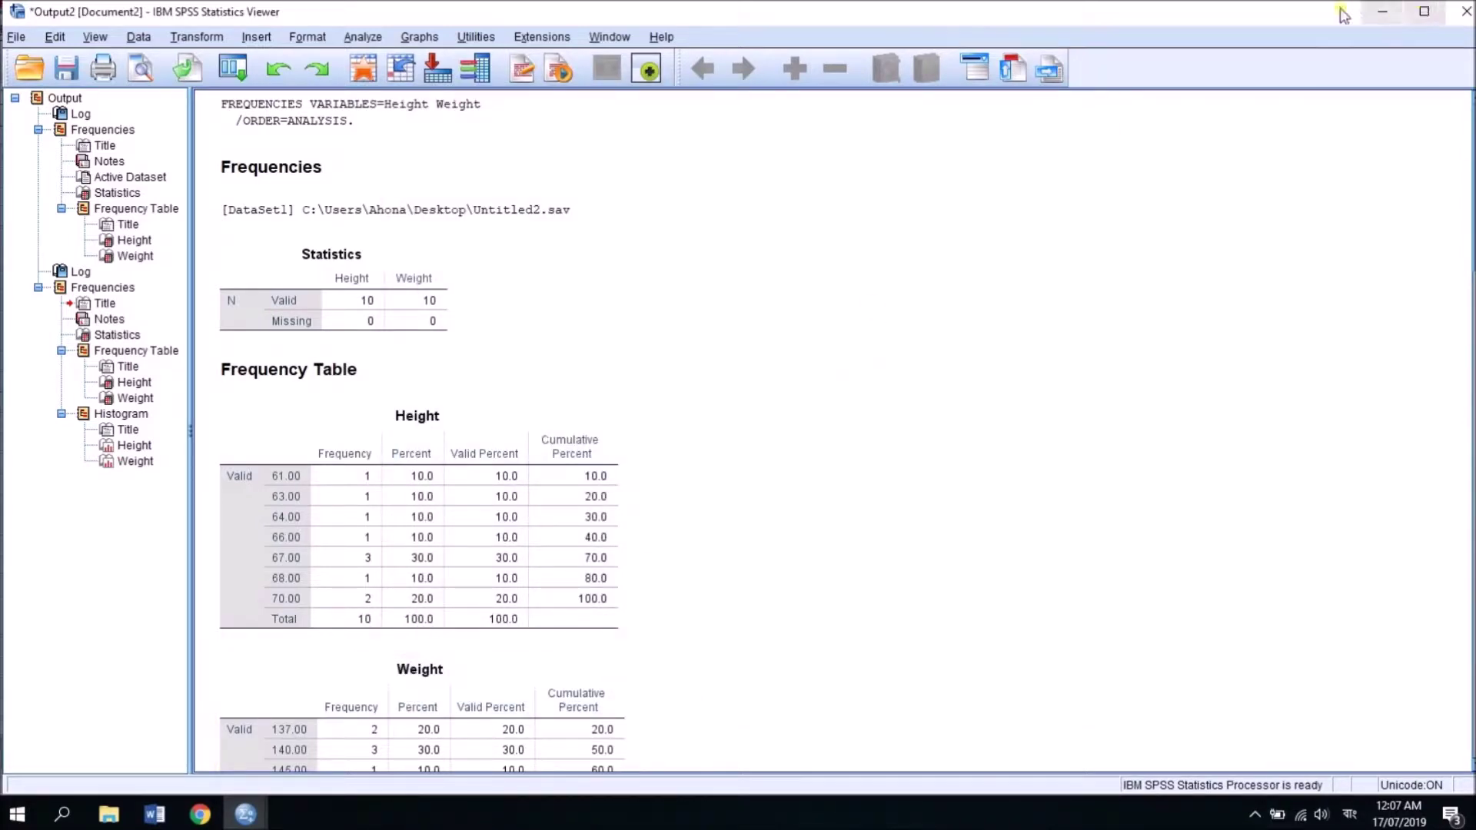
Step: Minimize the SPSS windows, open the exported output document from the desktop in Word, and look through its pages
click(1380, 9)
click(1380, 9)
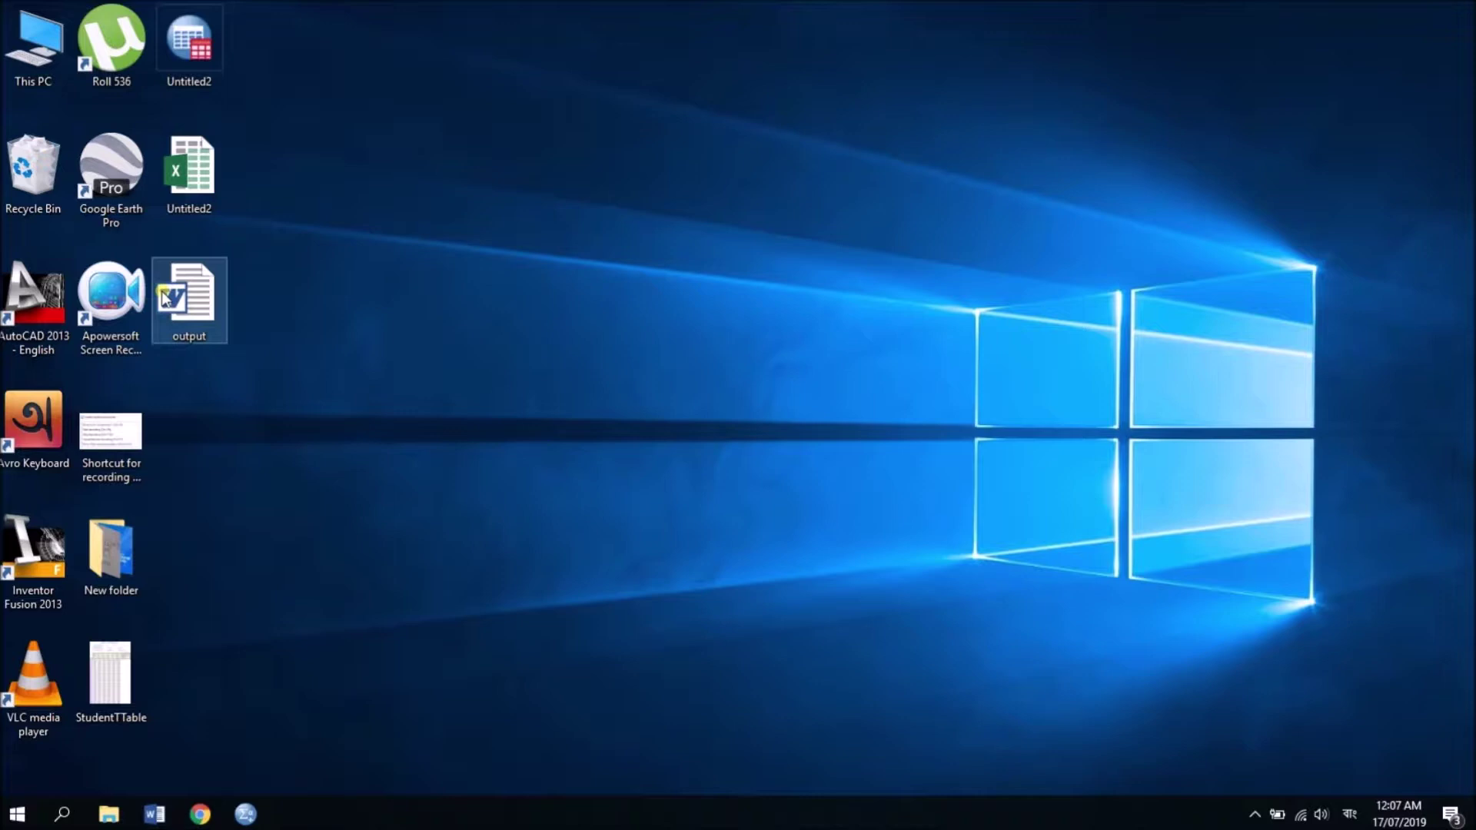
double_click(192, 312)
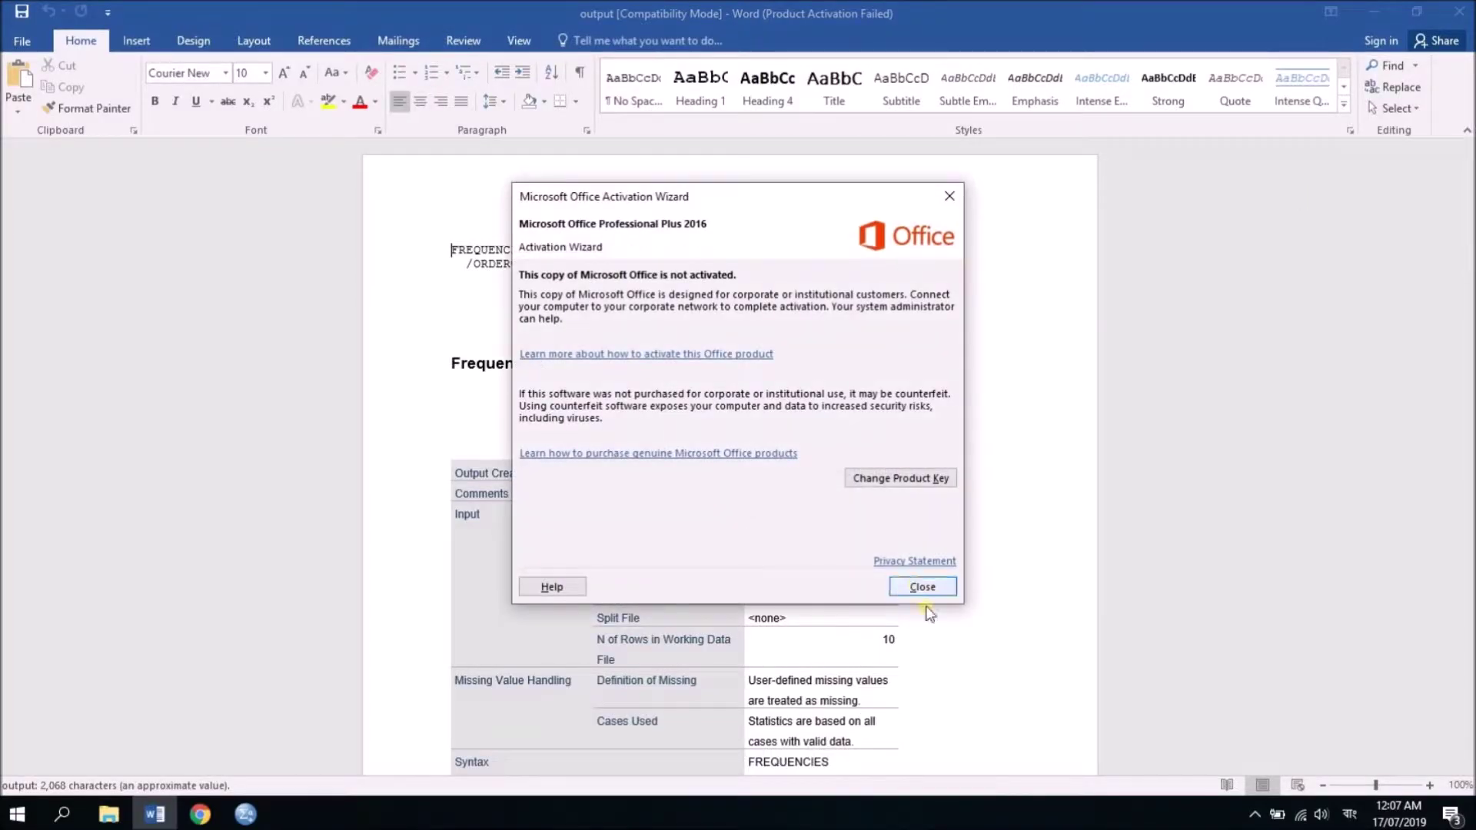
click(922, 584)
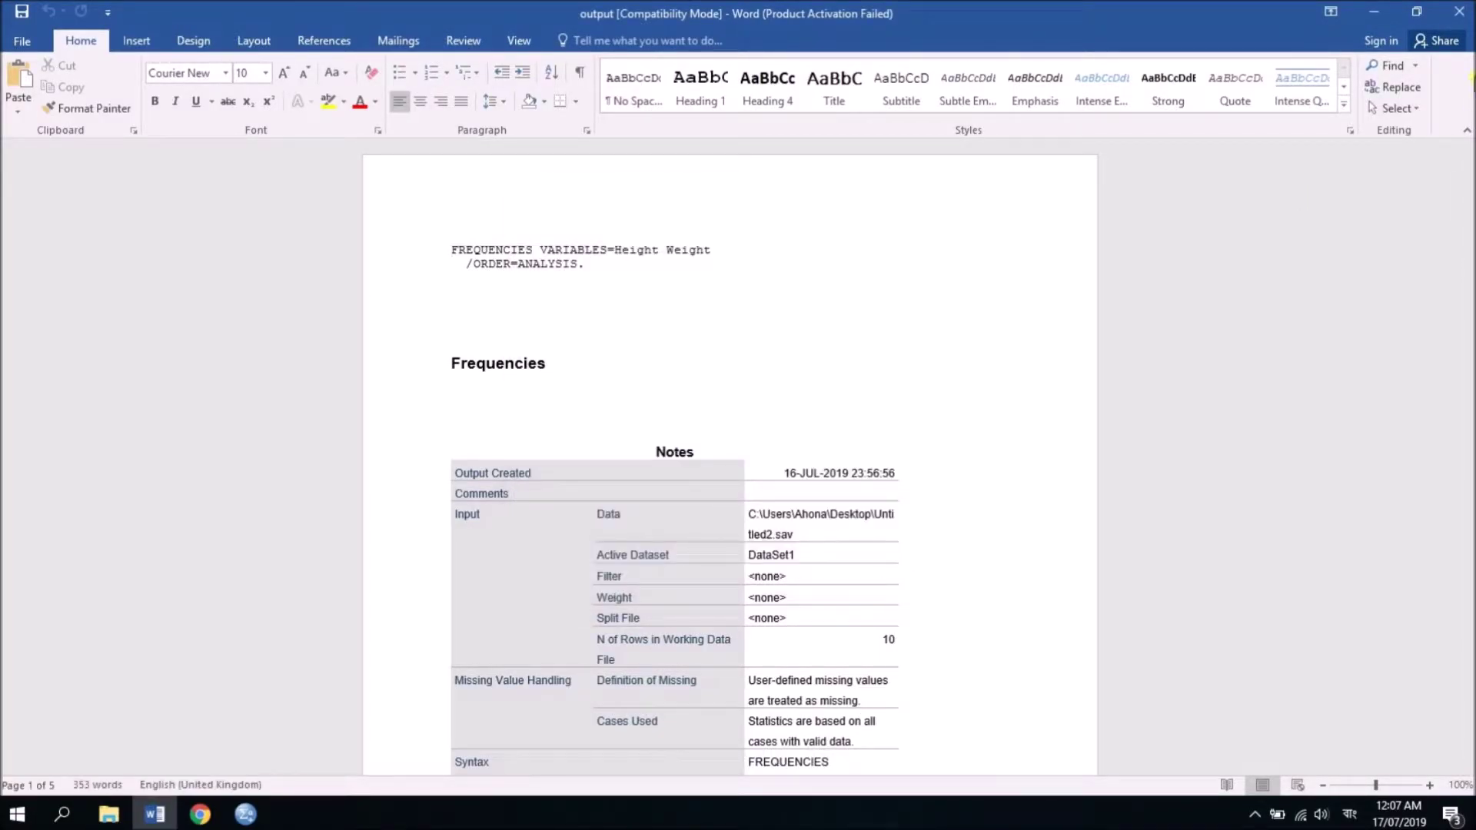
drag(1470, 188, 1469, 441)
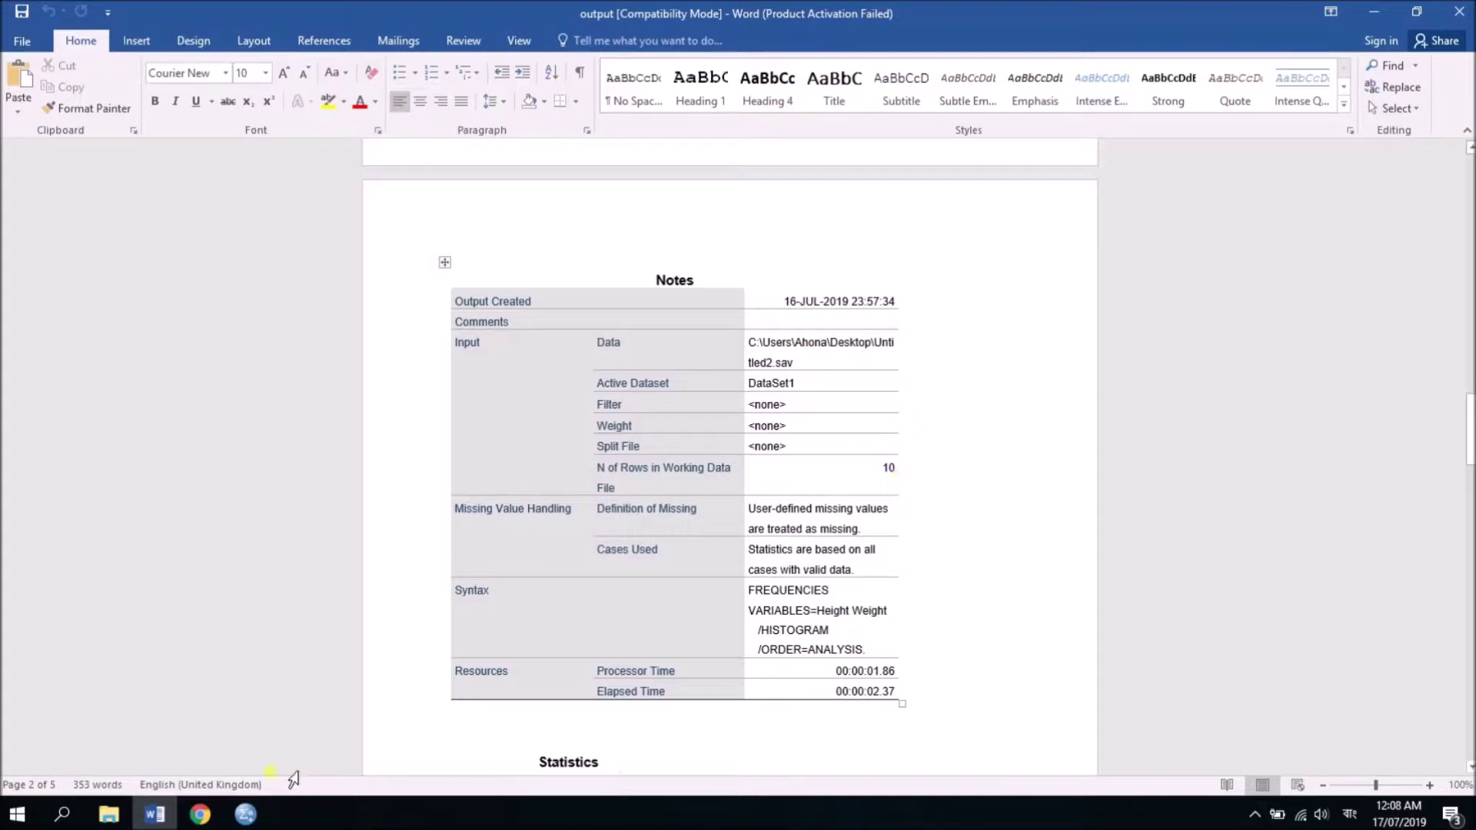
Step: Return to the SPSS output viewer and export only the visible objects as Word/RTF to output.doc on the desktop
click(256, 820)
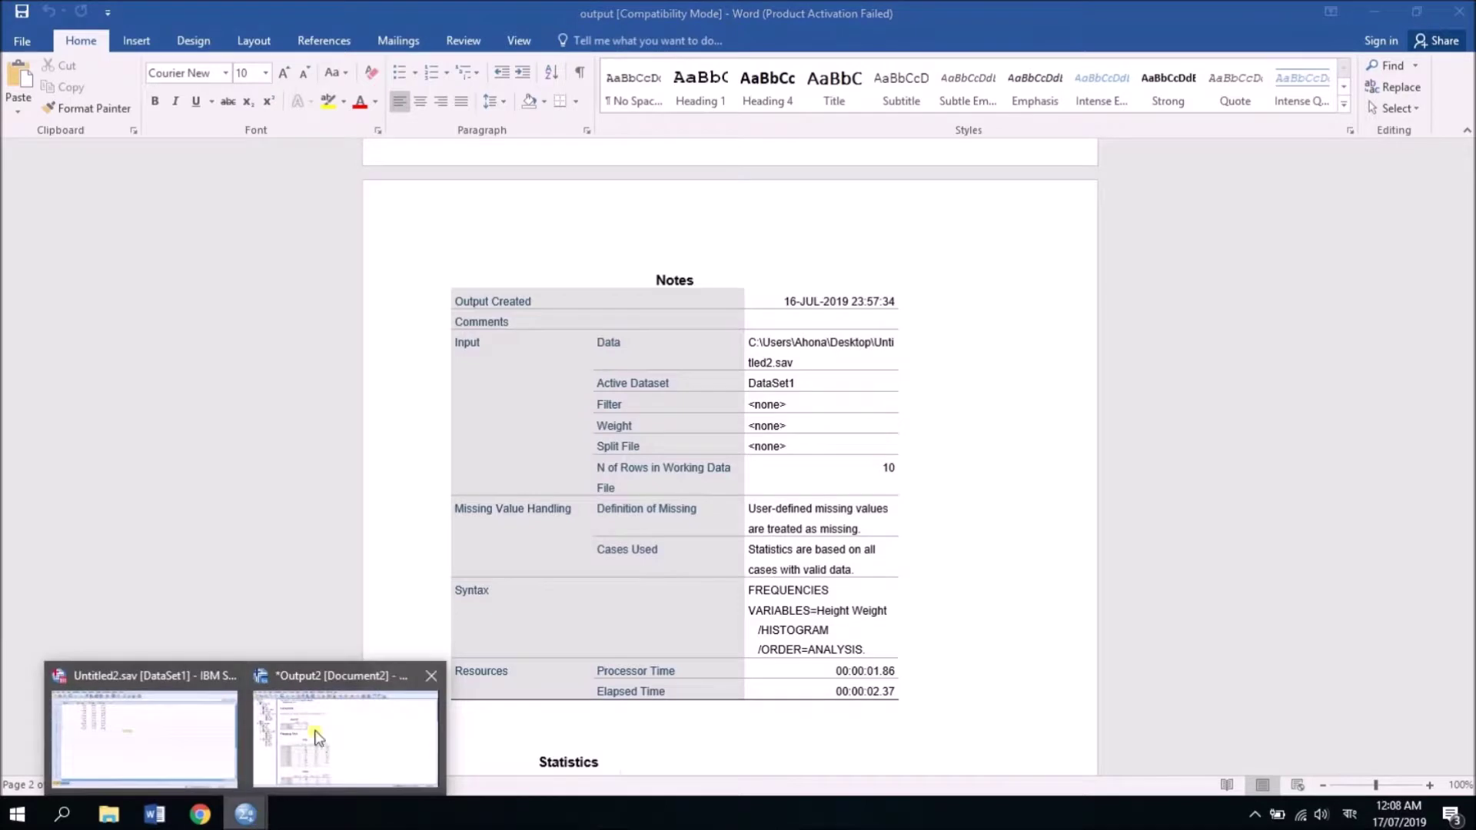
mouse_move(323, 732)
click(322, 732)
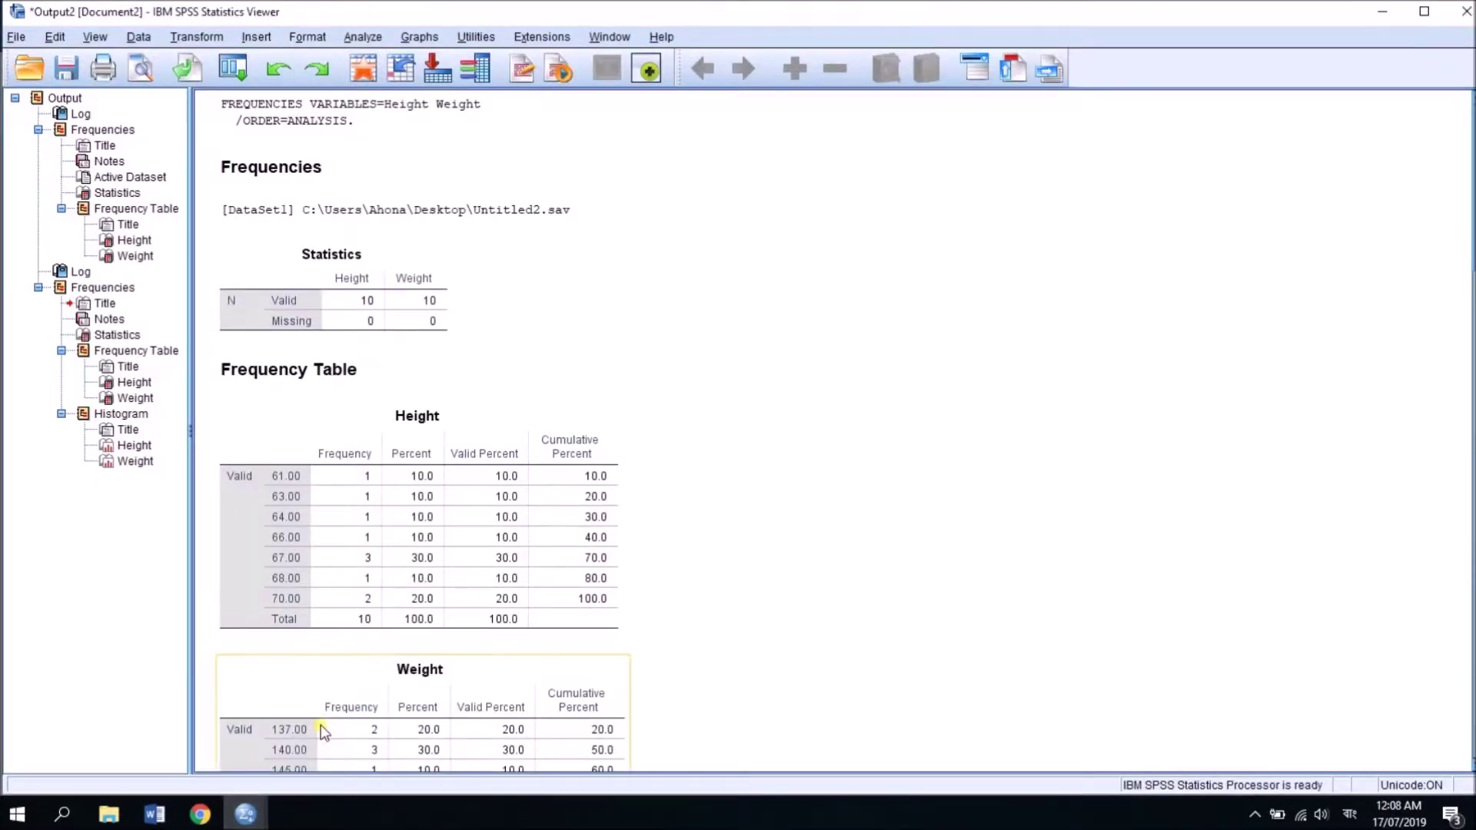
click(188, 73)
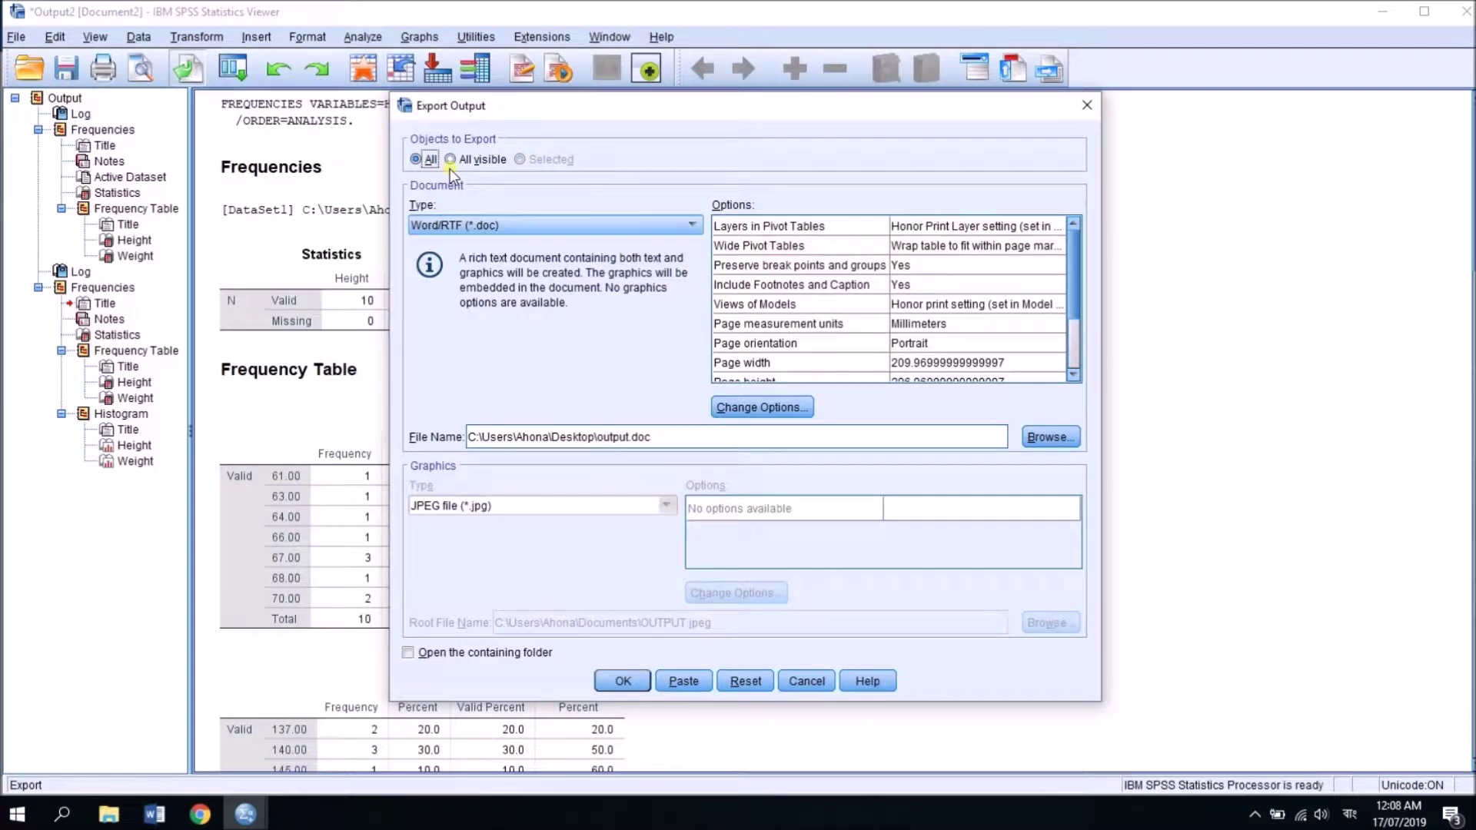
click(451, 160)
click(622, 682)
click(786, 432)
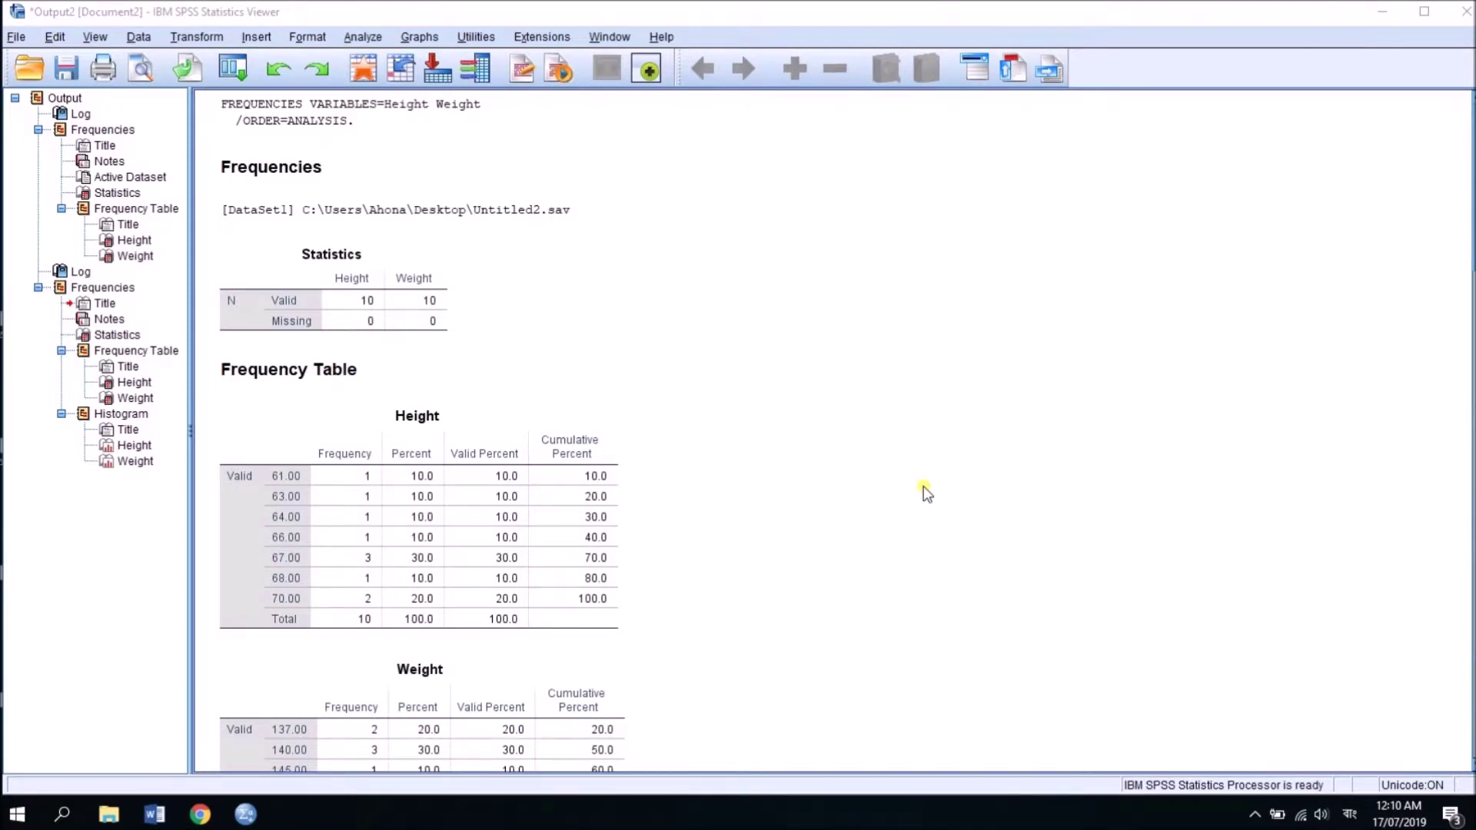
Step: Export the visible output objects as a Word/RTF document saved on the desktop under the file name 0999
click(192, 68)
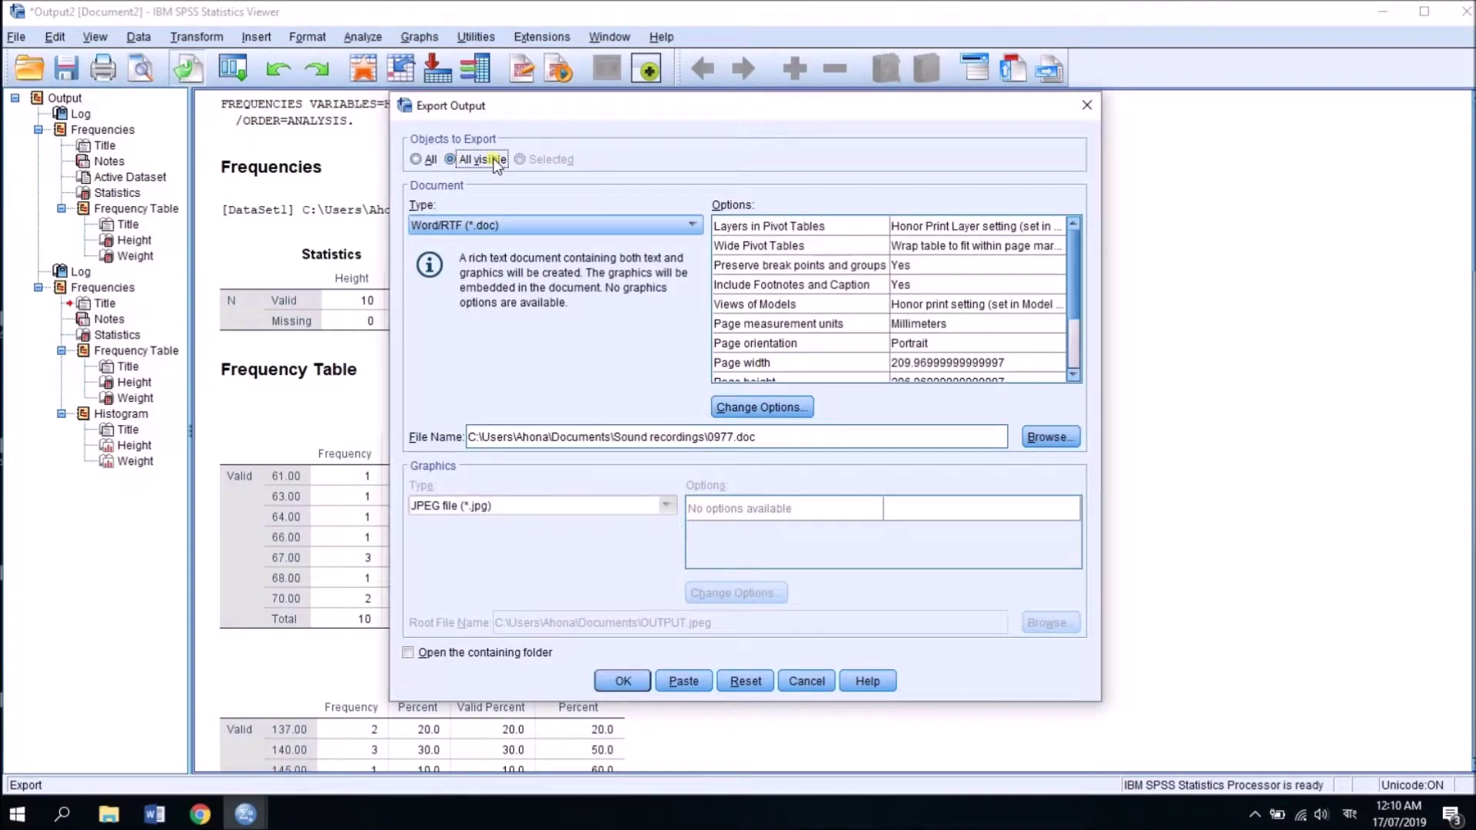
click(1047, 436)
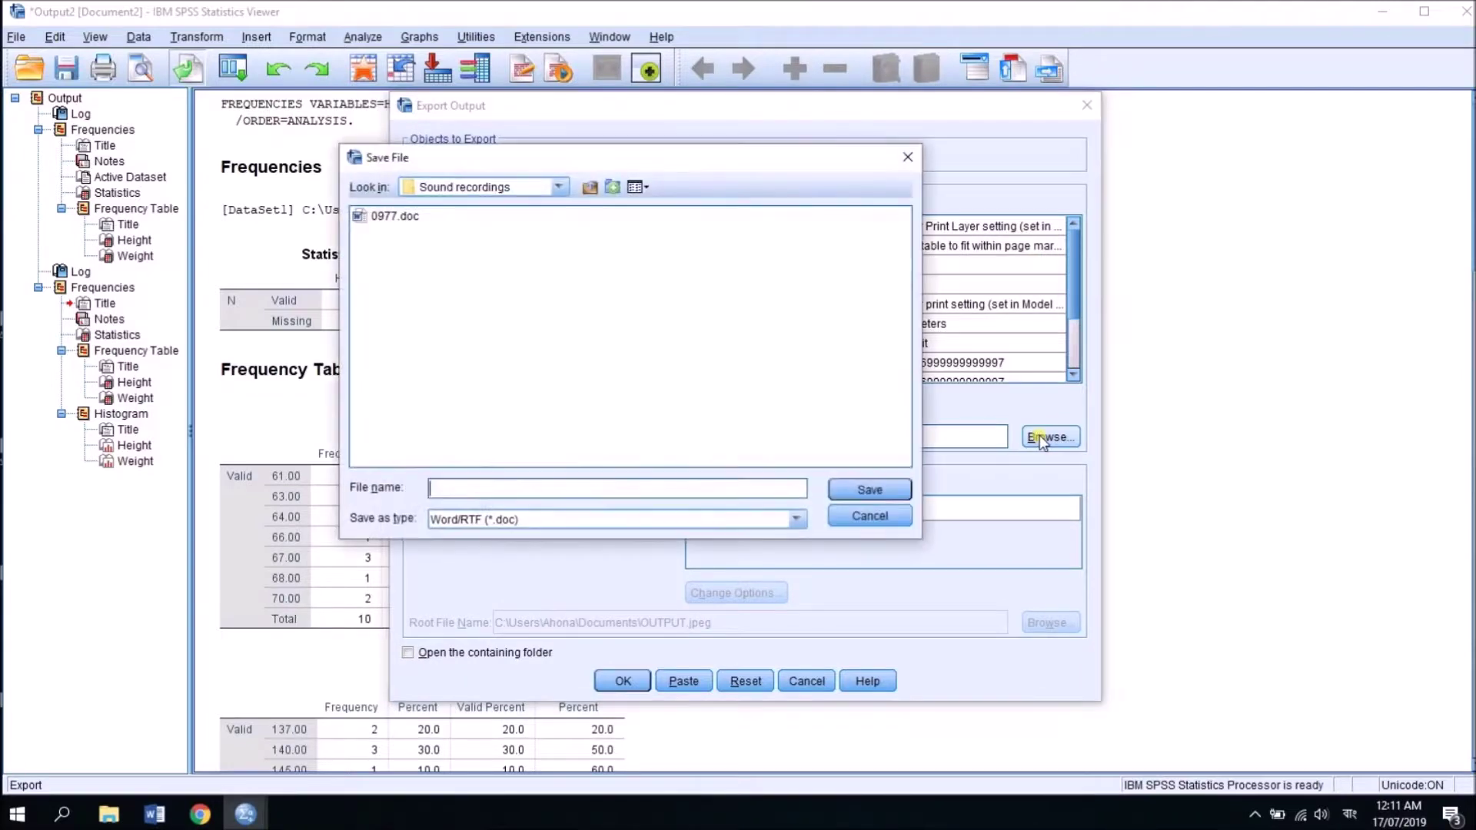
click(598, 187)
click(598, 188)
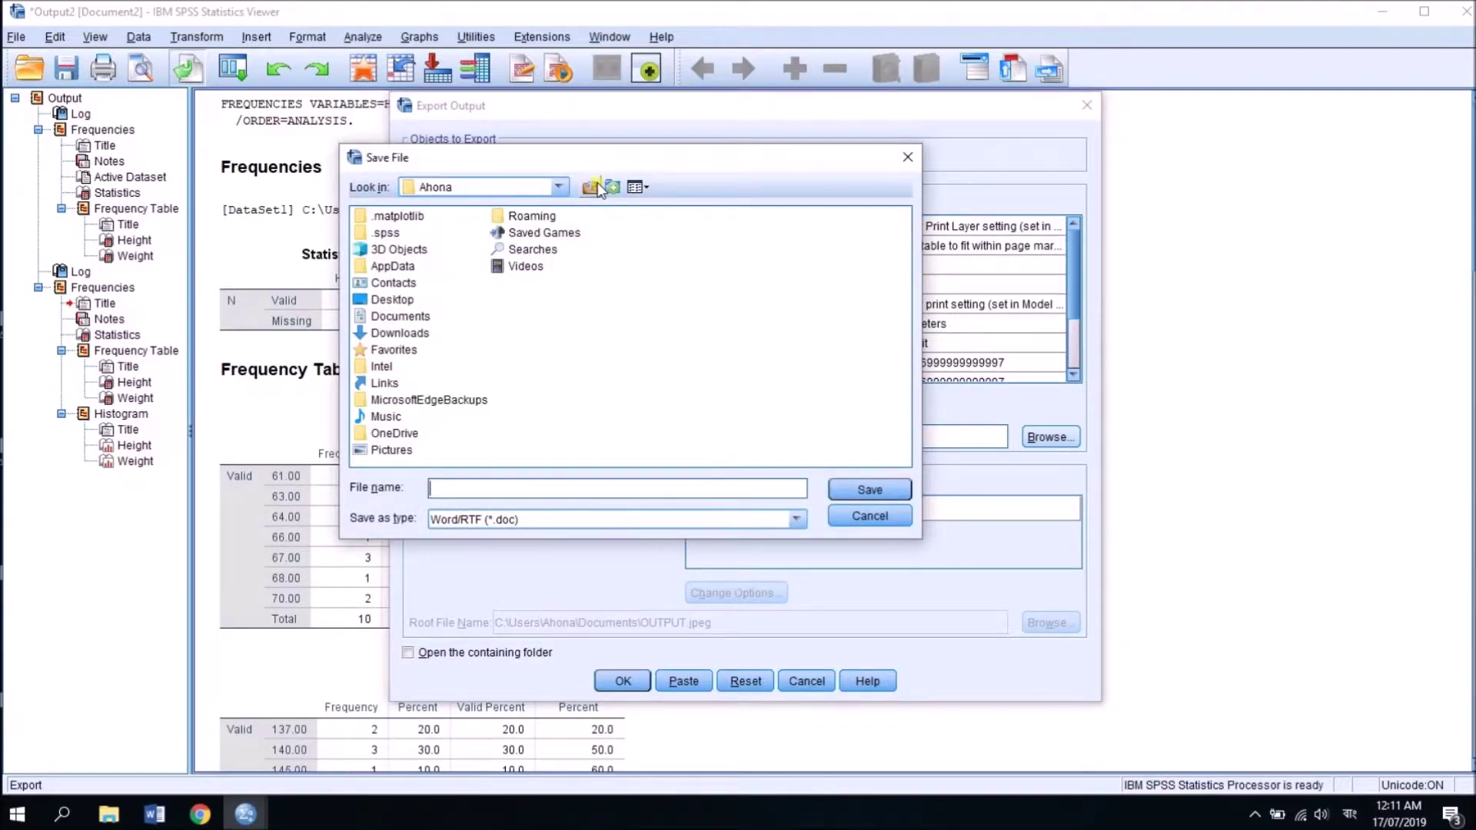
double_click(409, 302)
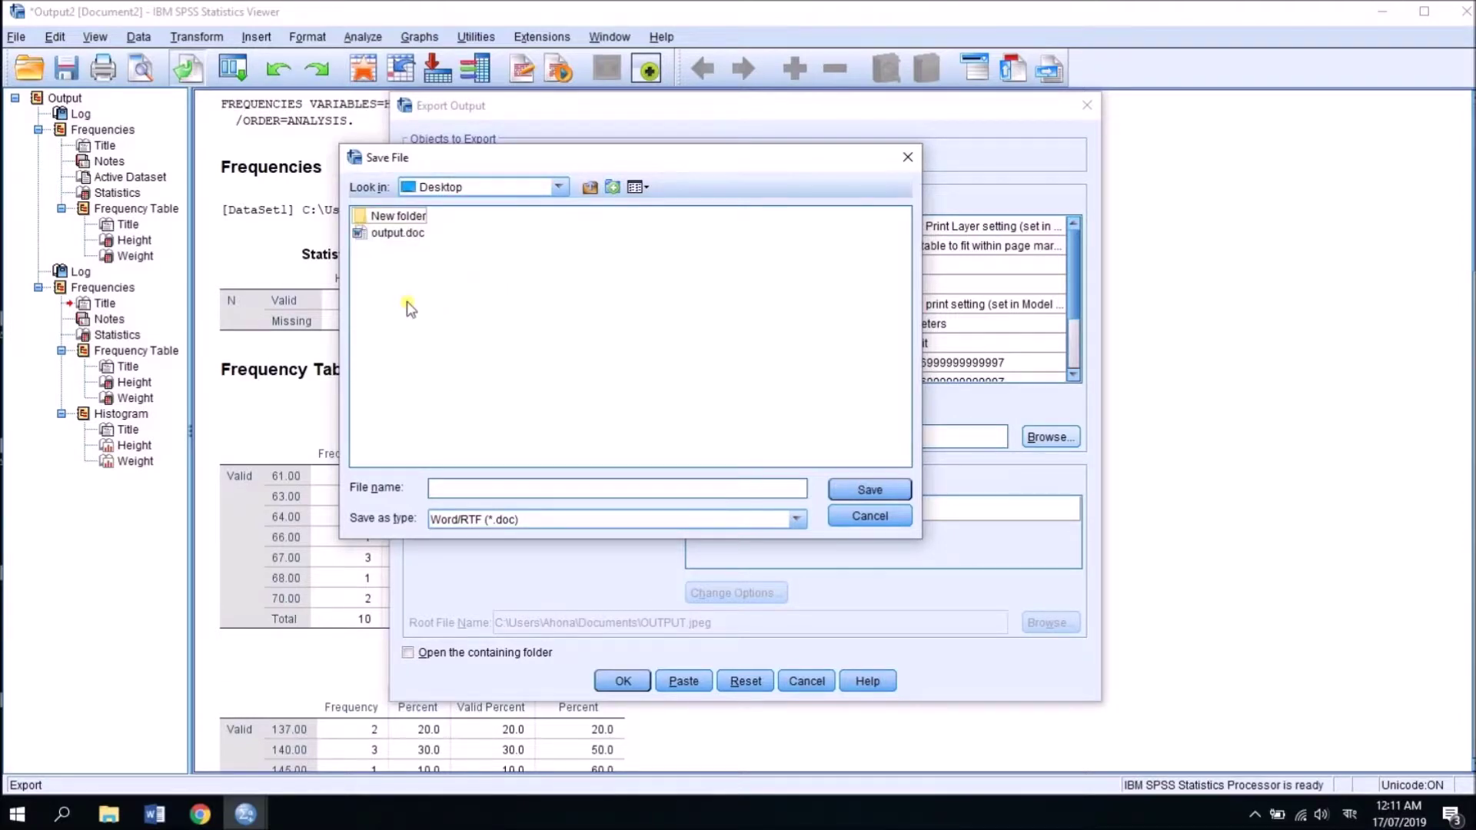
click(569, 491)
text(0999)
click(892, 489)
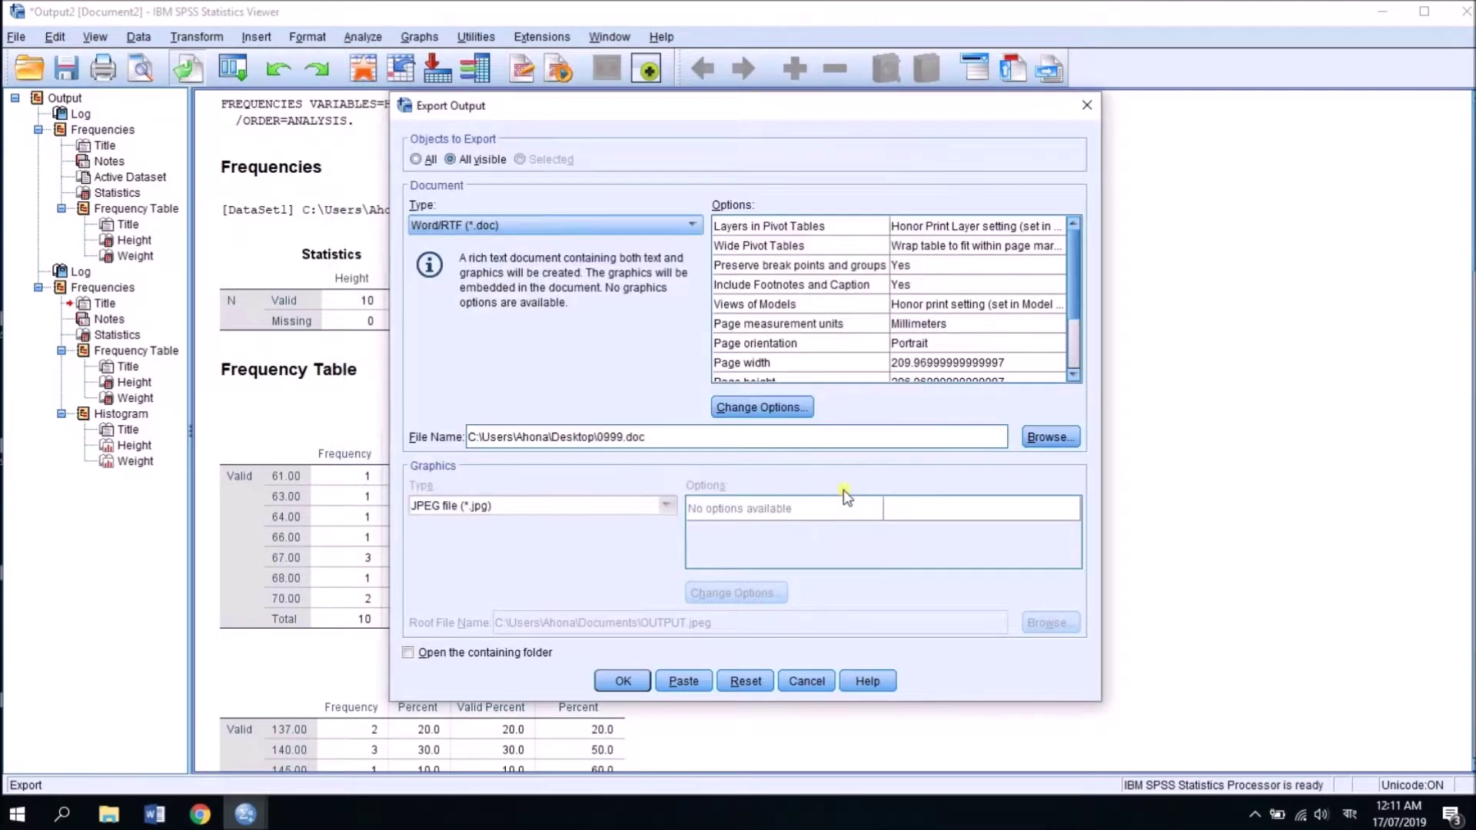
click(623, 681)
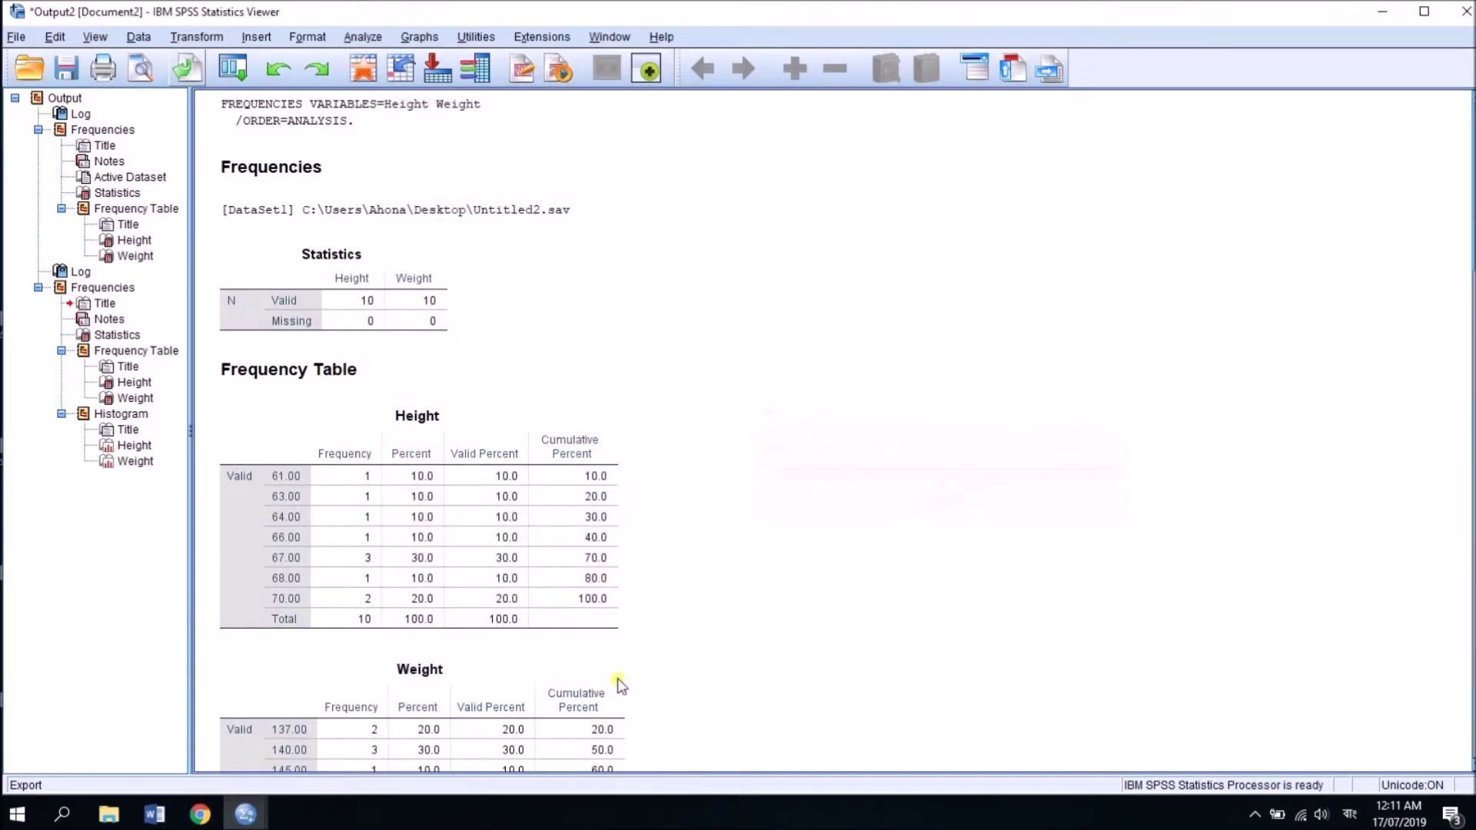
Step: Minimize the output viewer and open the exported 0999 document from the desktop in Word to check its contents
click(1394, 14)
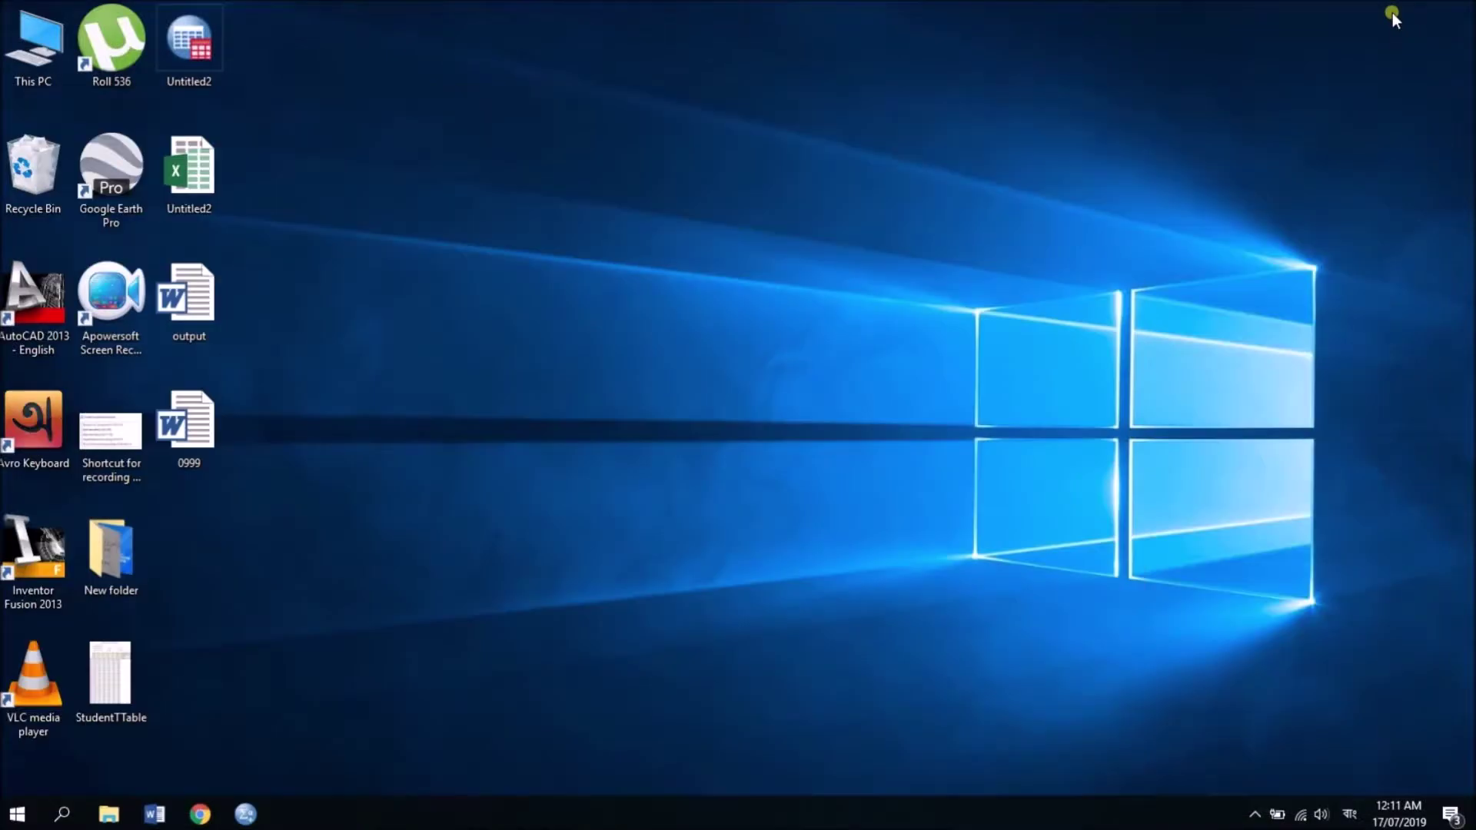
double_click(204, 436)
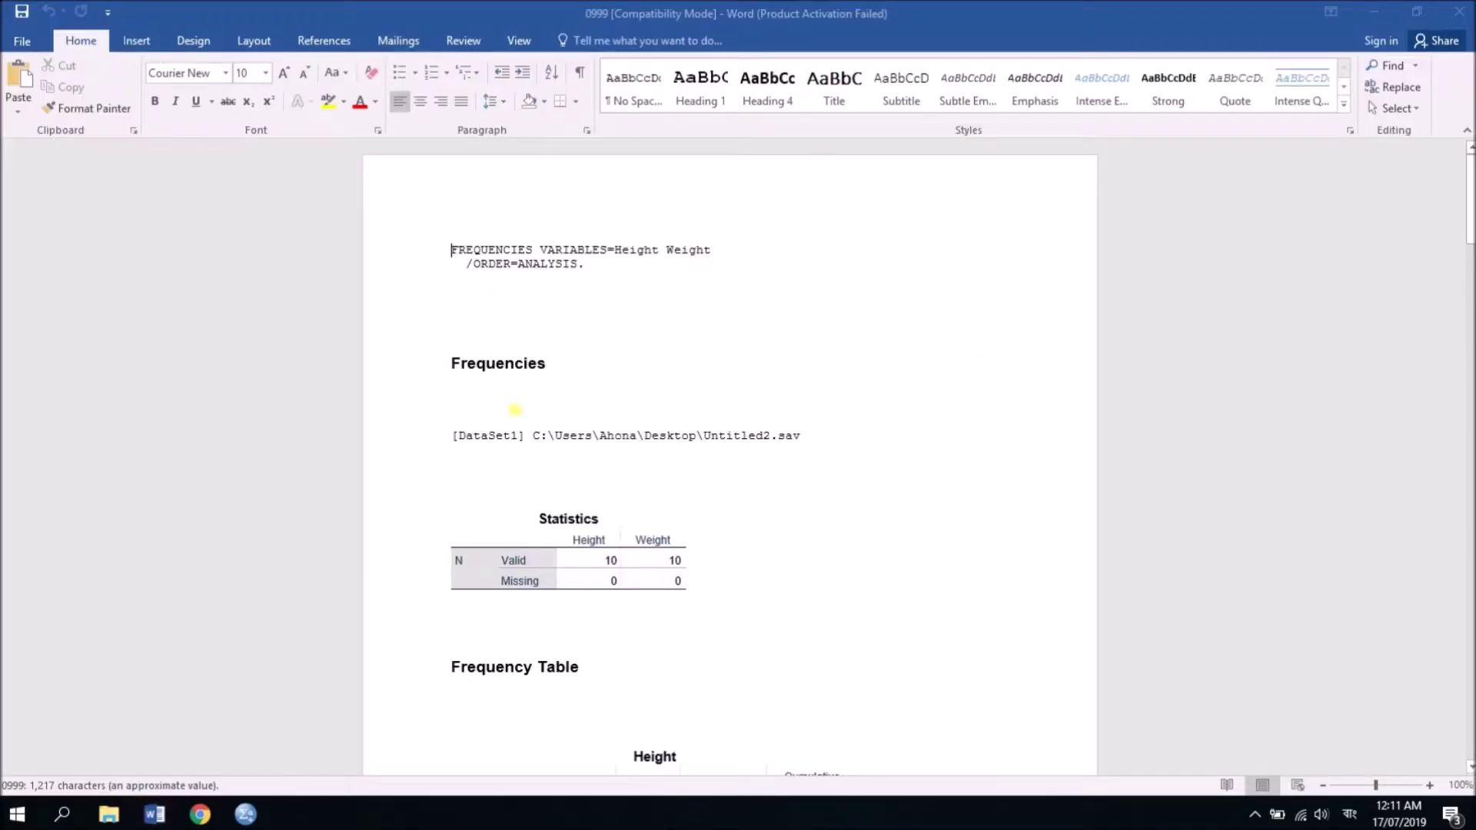
Step: Look through the frequency tables and remaining pages of the exported 0999 document in Word
click(922, 586)
drag(1470, 200, 1470, 453)
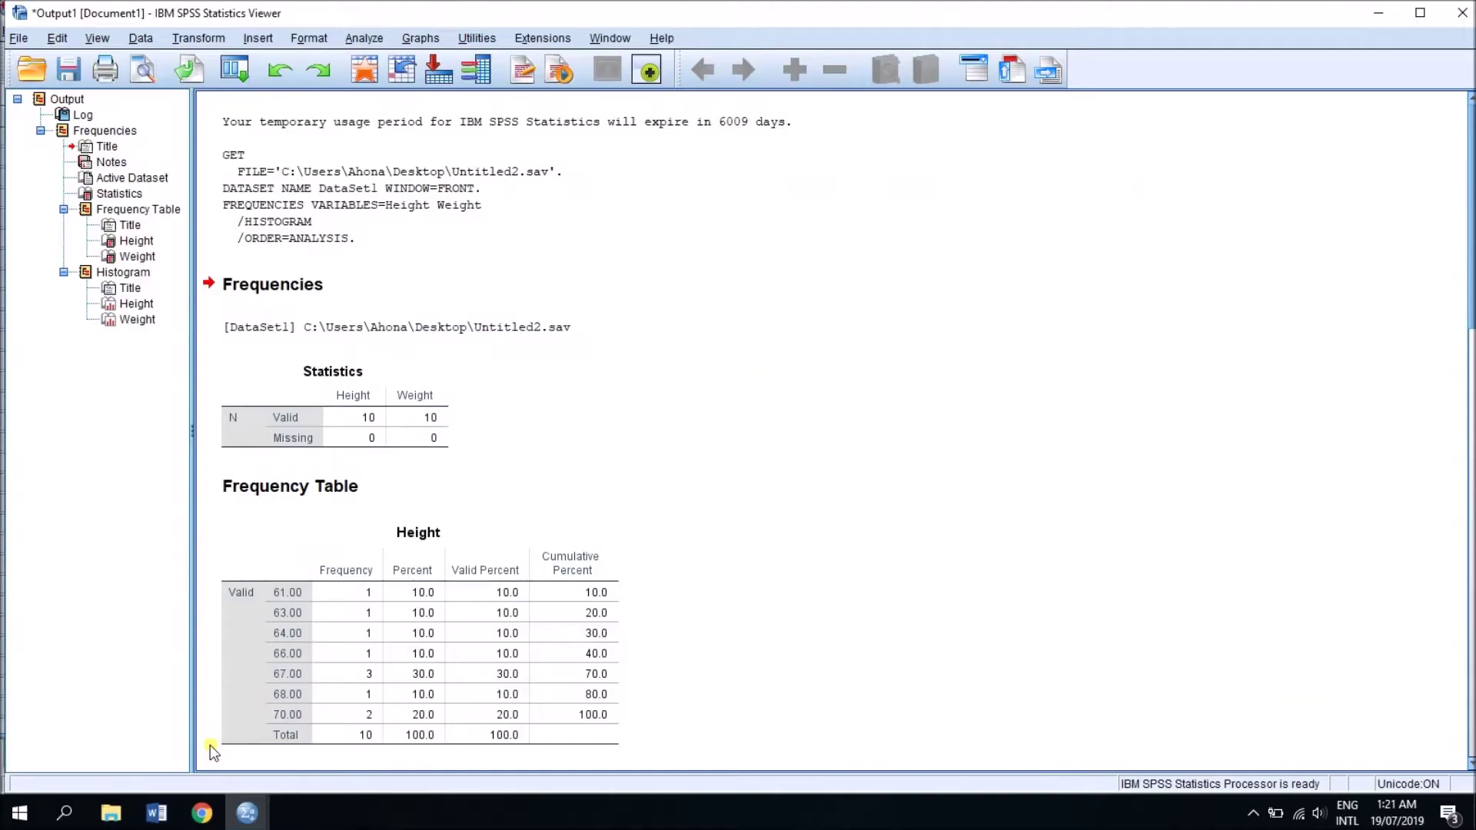
Step: In the SPSS output viewer, export all visible objects as HTML to output.htm on the desktop
click(188, 72)
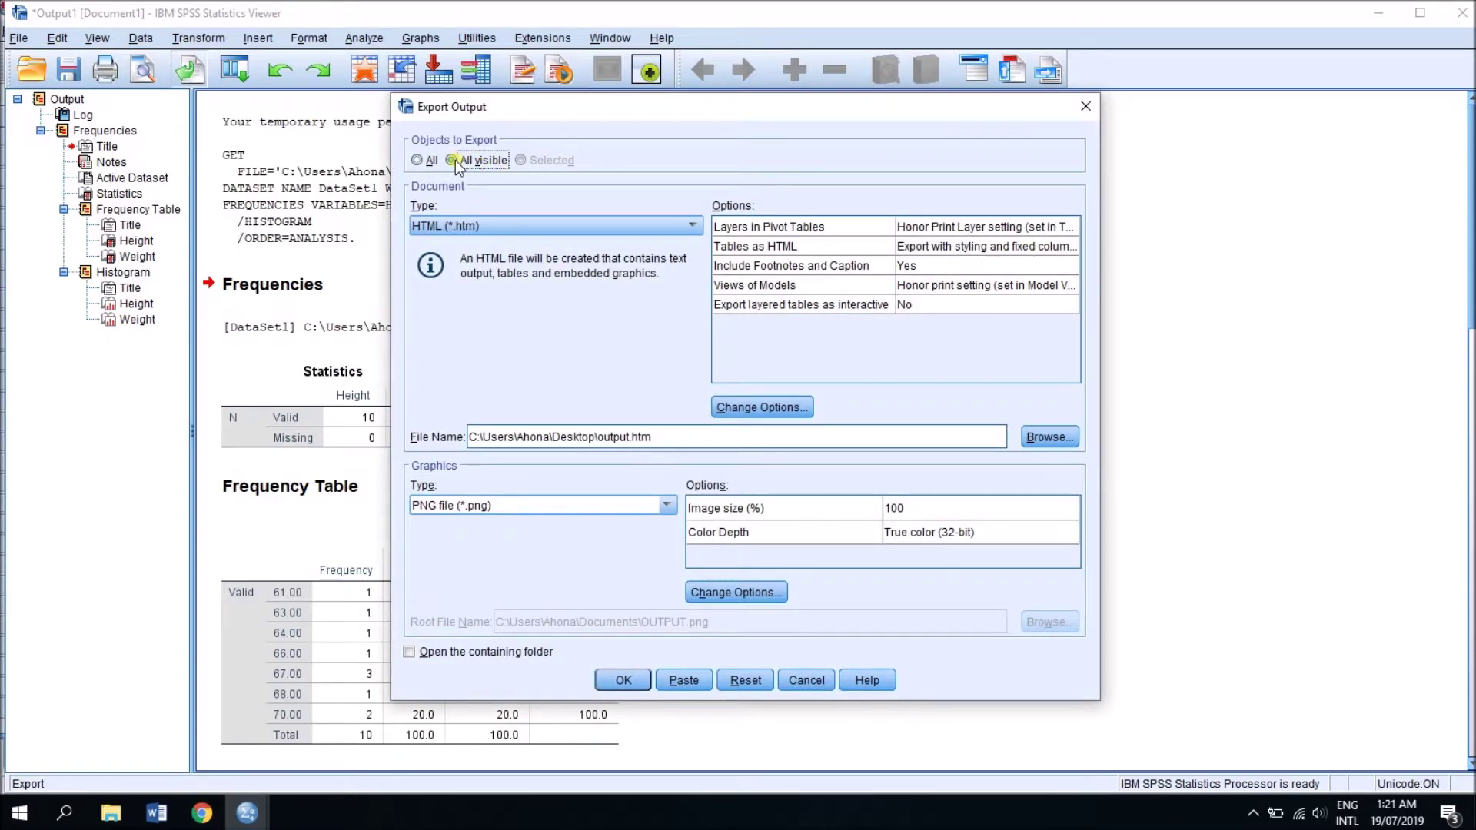
click(518, 228)
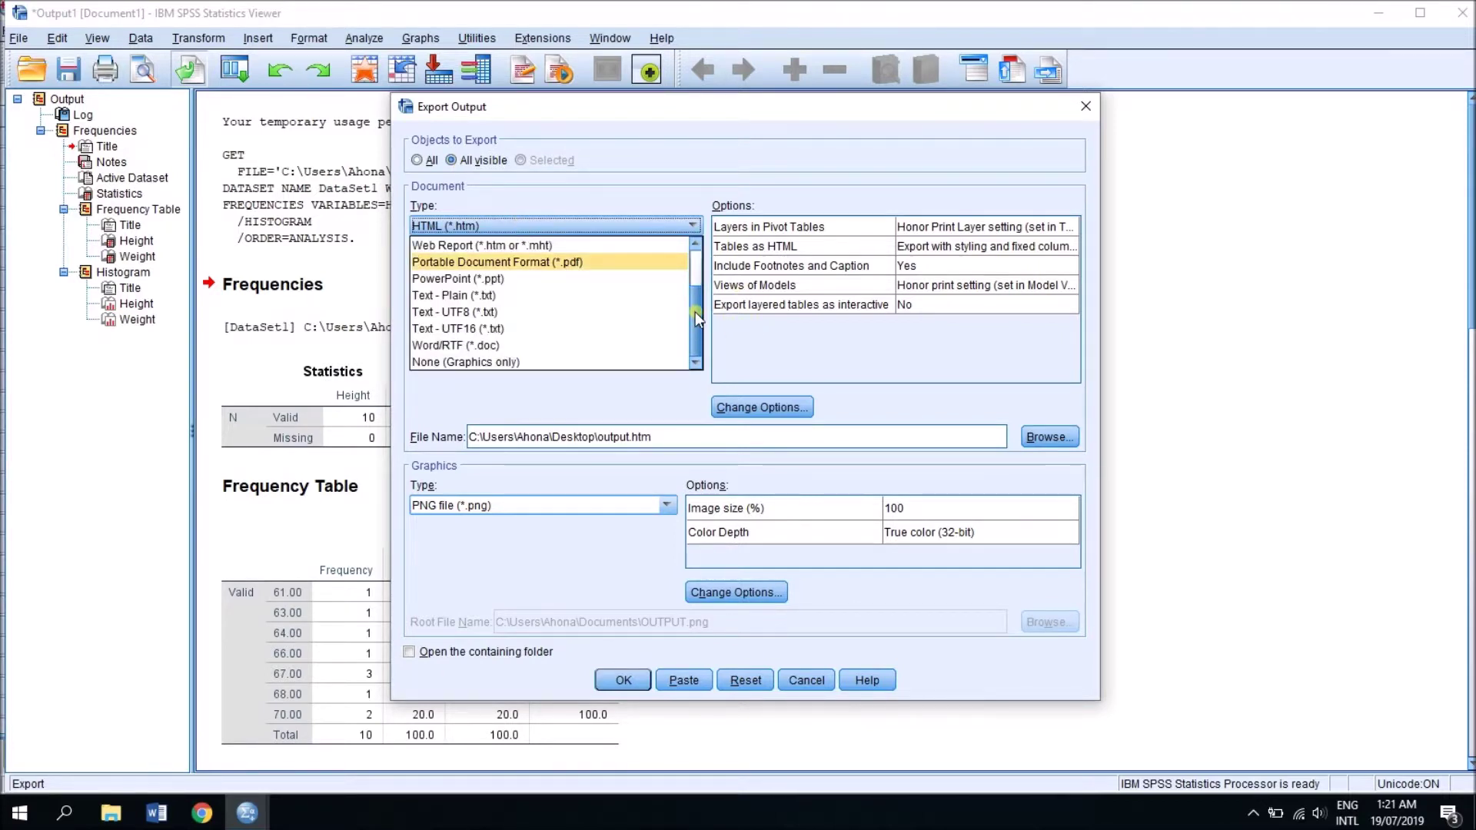
drag(699, 319, 700, 278)
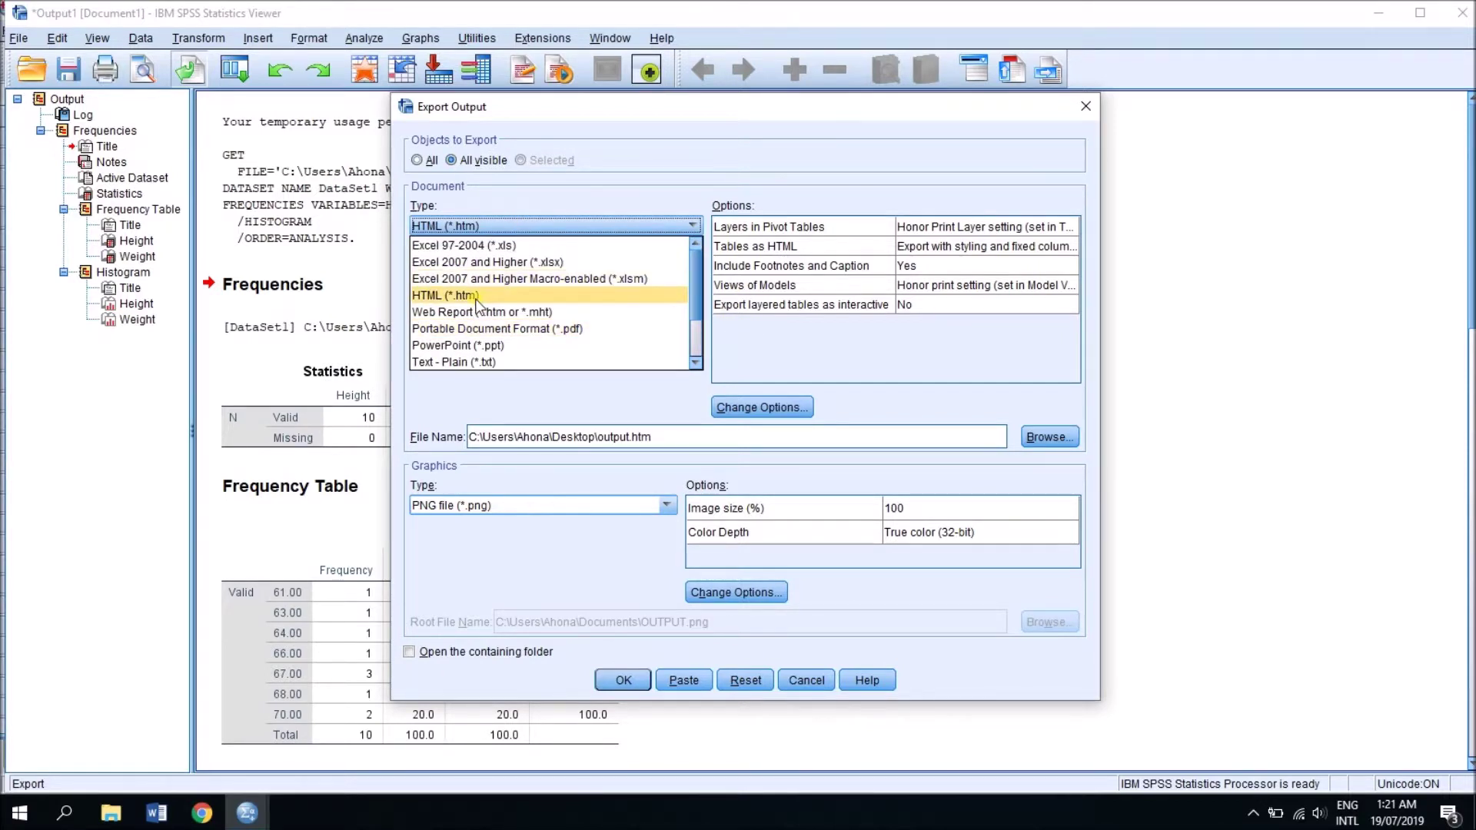
click(482, 298)
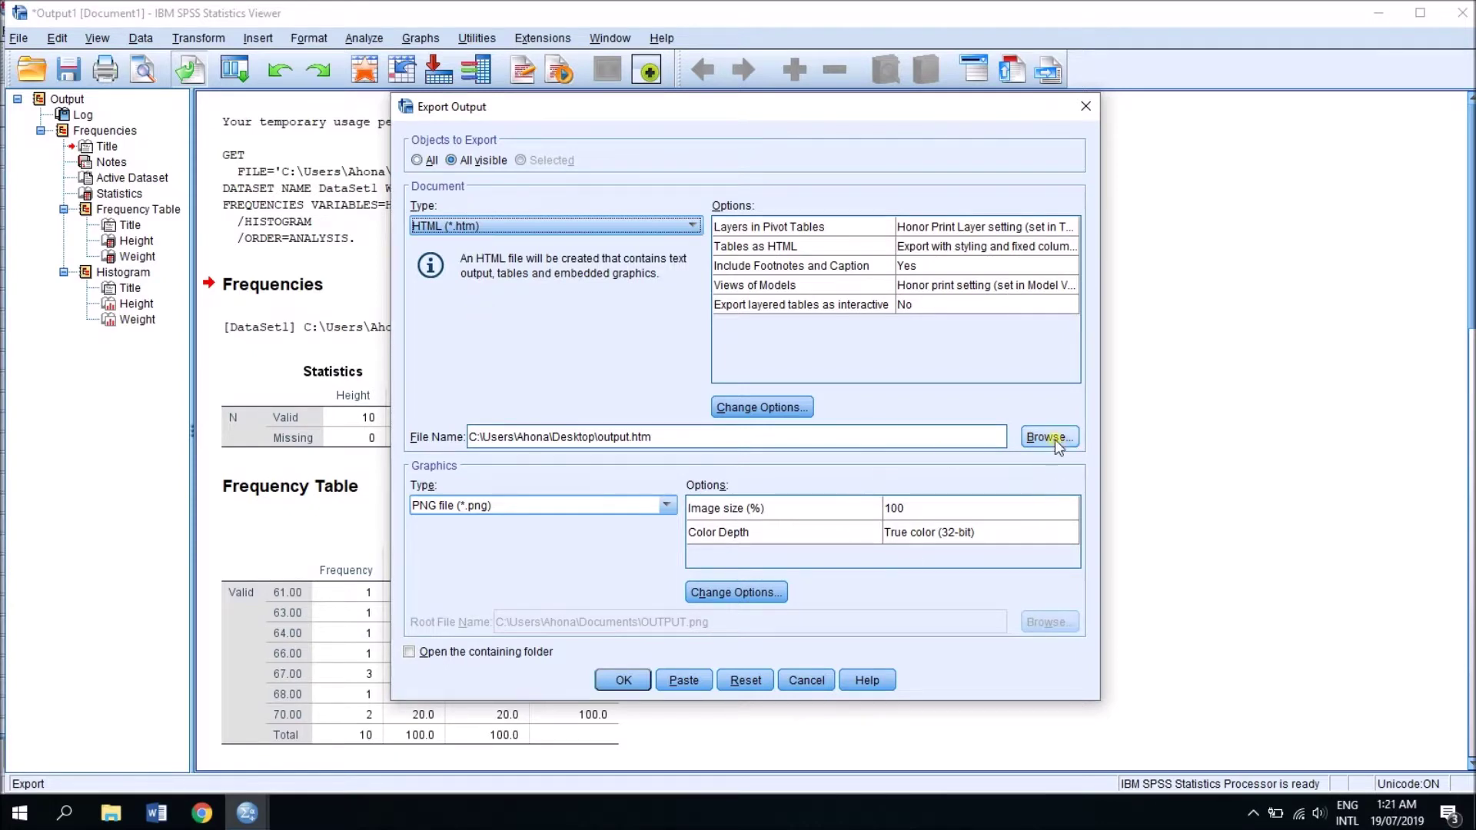
click(624, 681)
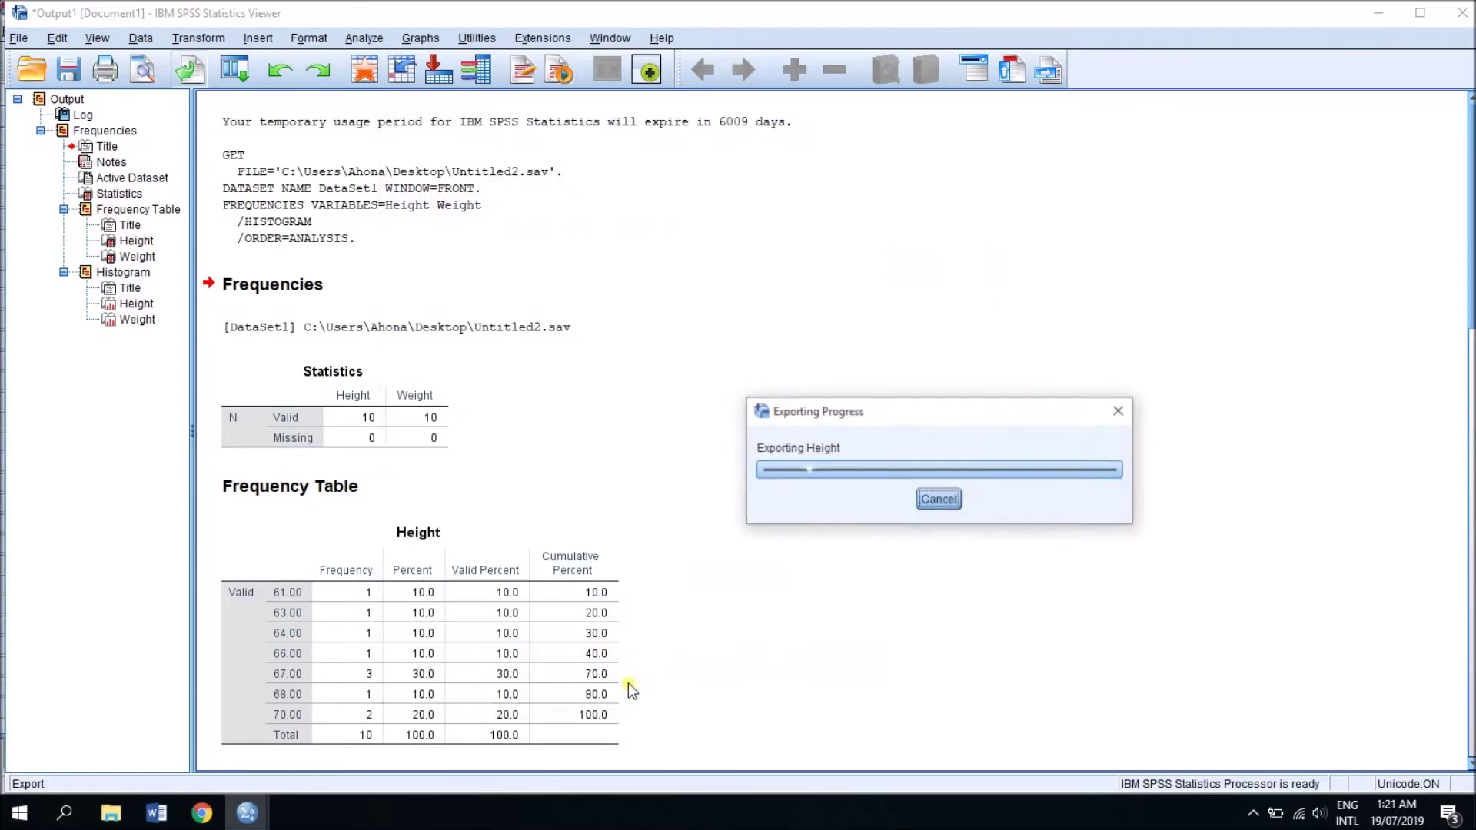
Step: Minimize the SPSS windows, open the exported output.htm from the desktop in Chrome, and look through it down to the Weight histogram
click(1376, 17)
click(1376, 12)
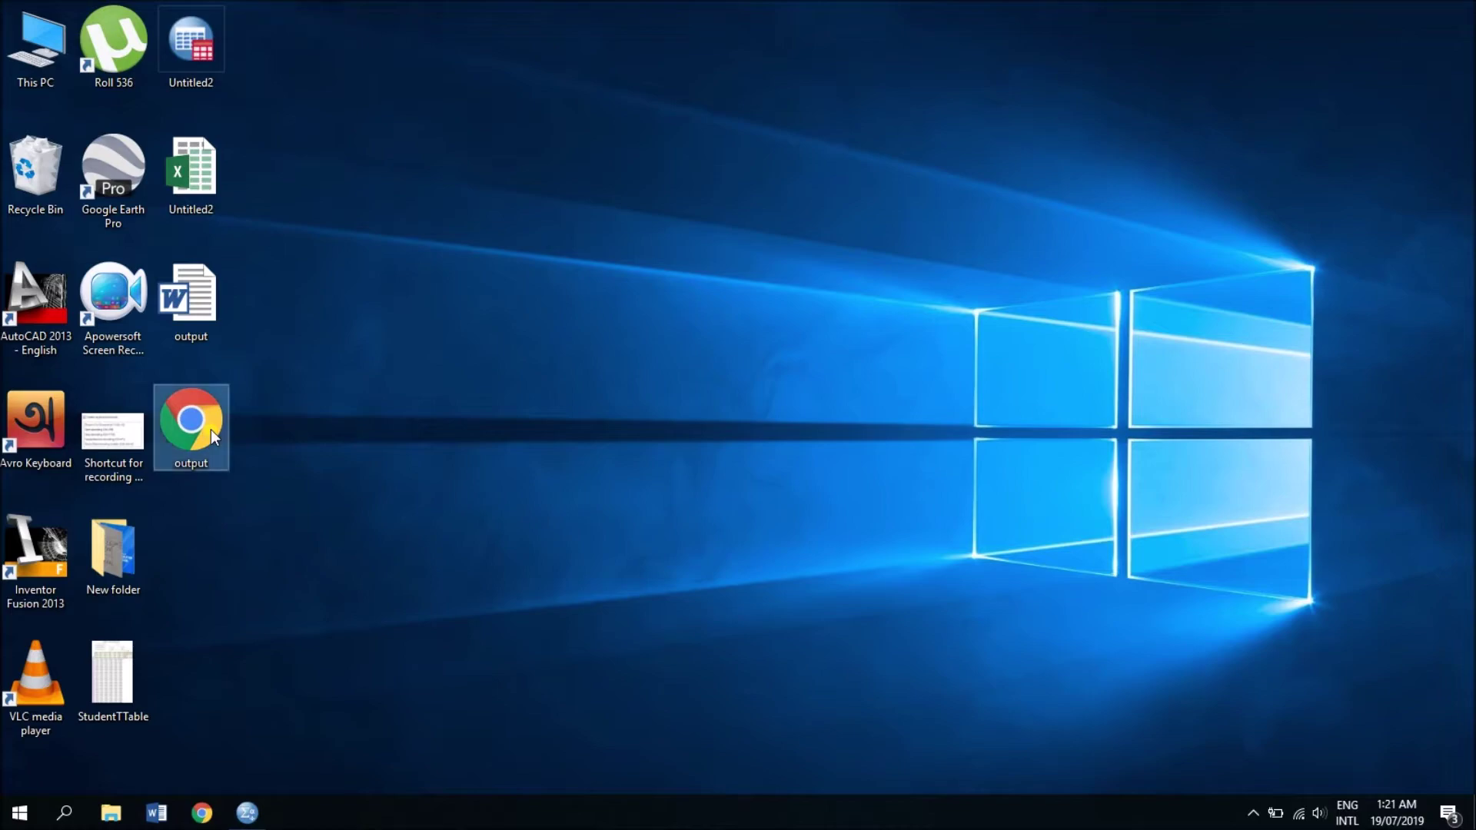
double_click(211, 436)
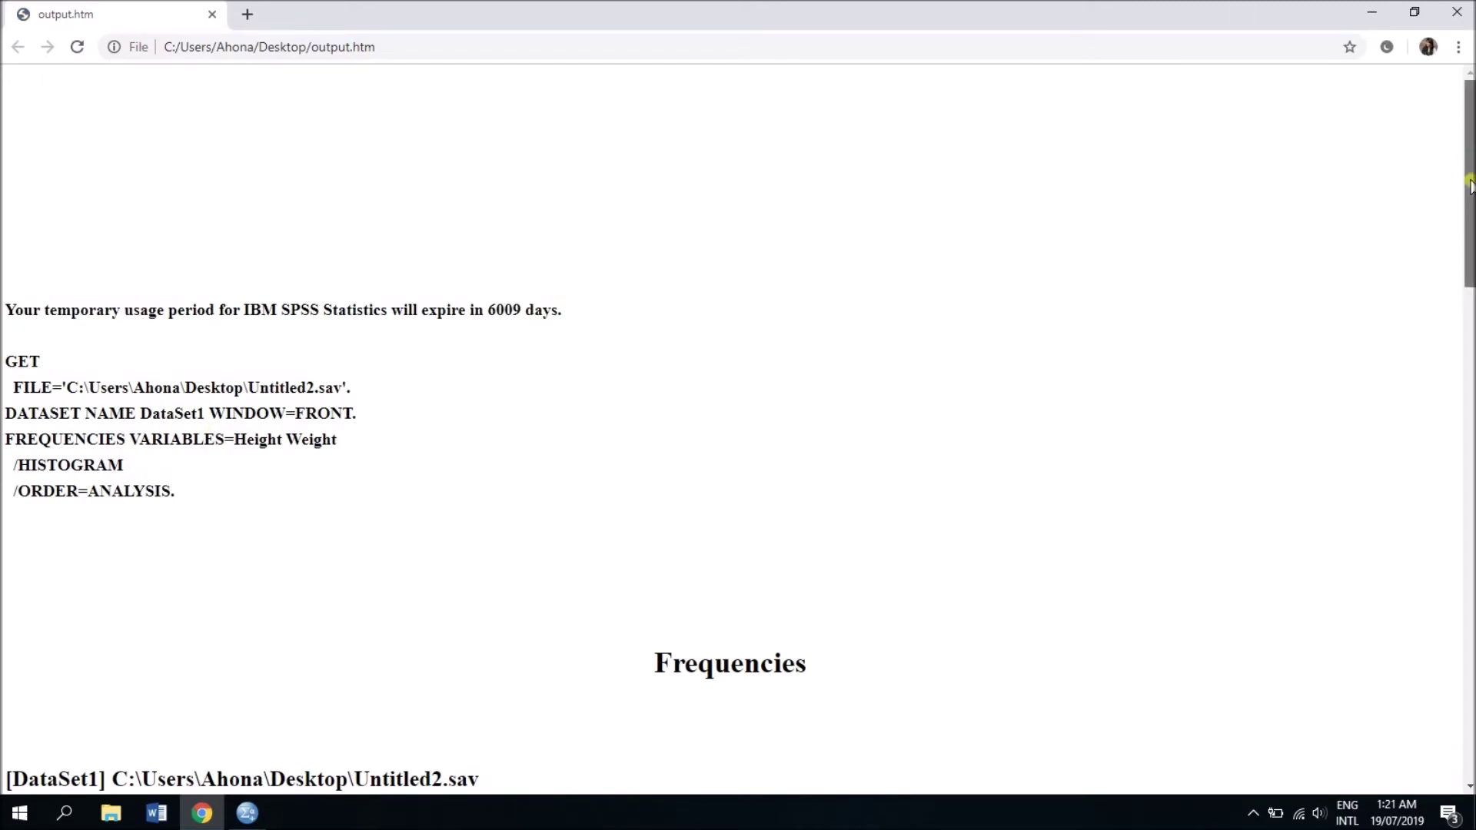
scroll(1473, 236, down, 2)
drag(1472, 236, 1466, 740)
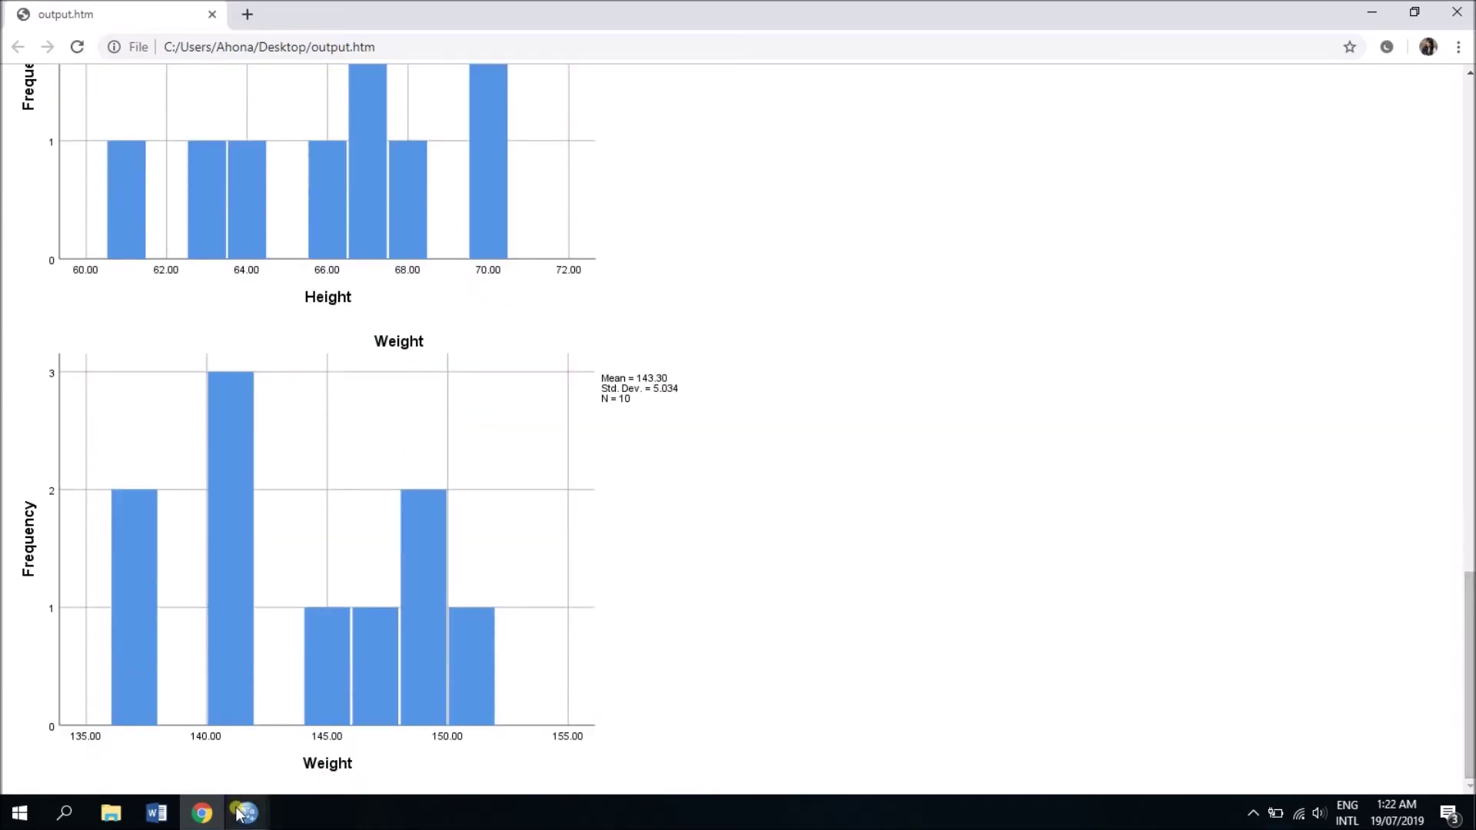
Step: Return to the SPSS output viewer and export all visible objects as Portable Document Format to output.pdf on the desktop
mouse_move(241, 815)
click(287, 751)
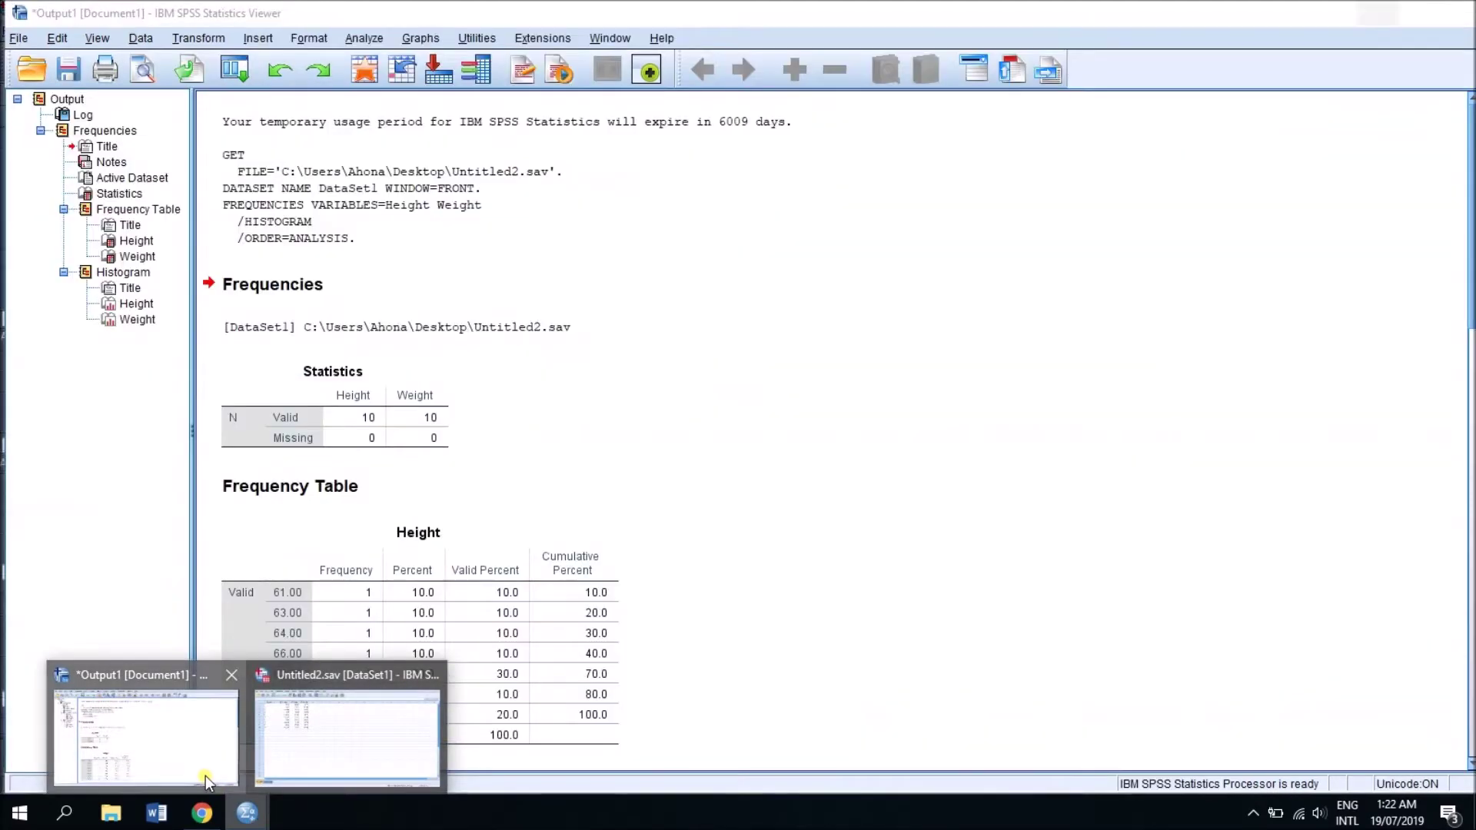
click(206, 776)
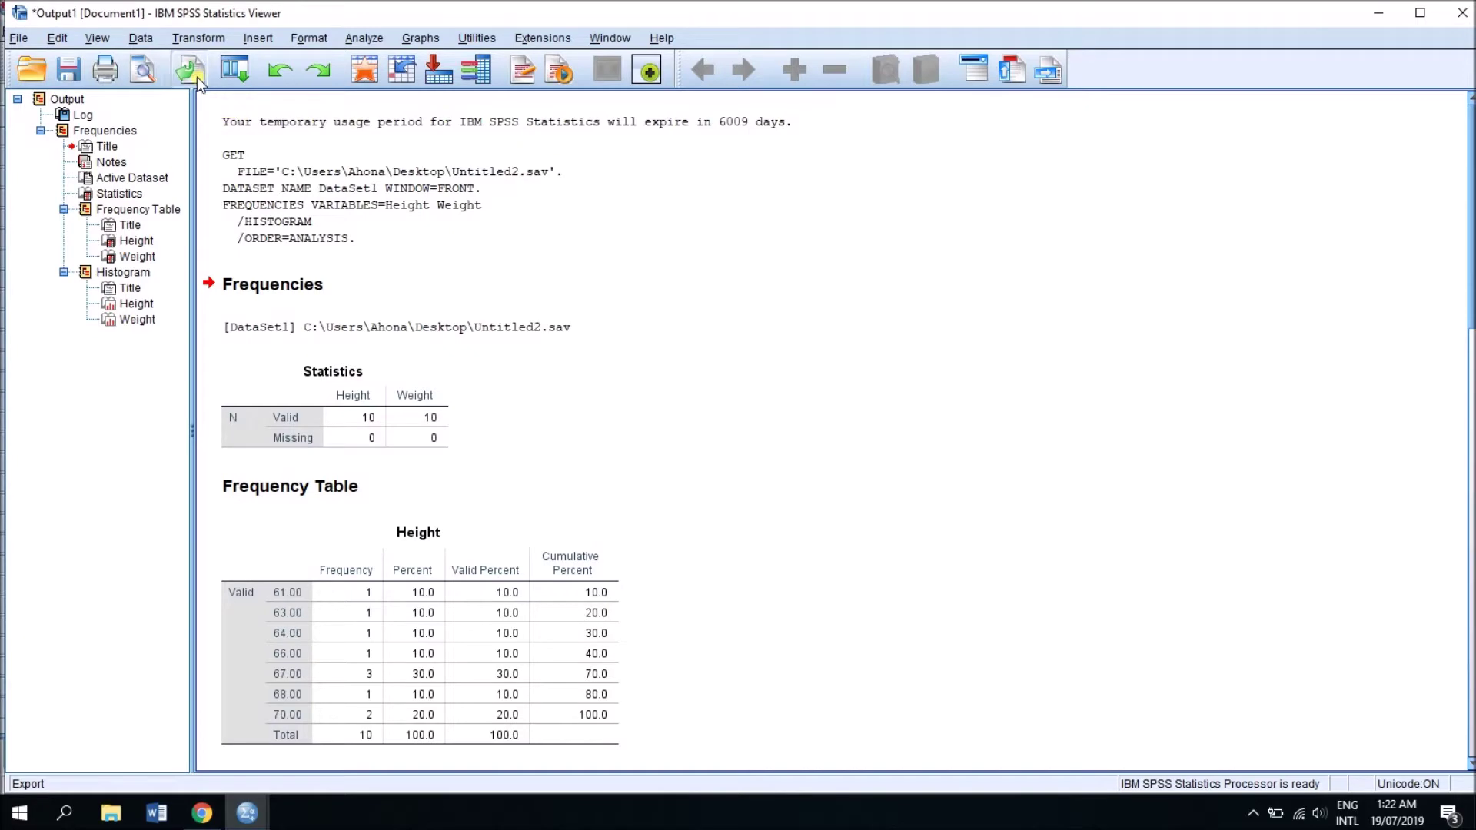
click(191, 71)
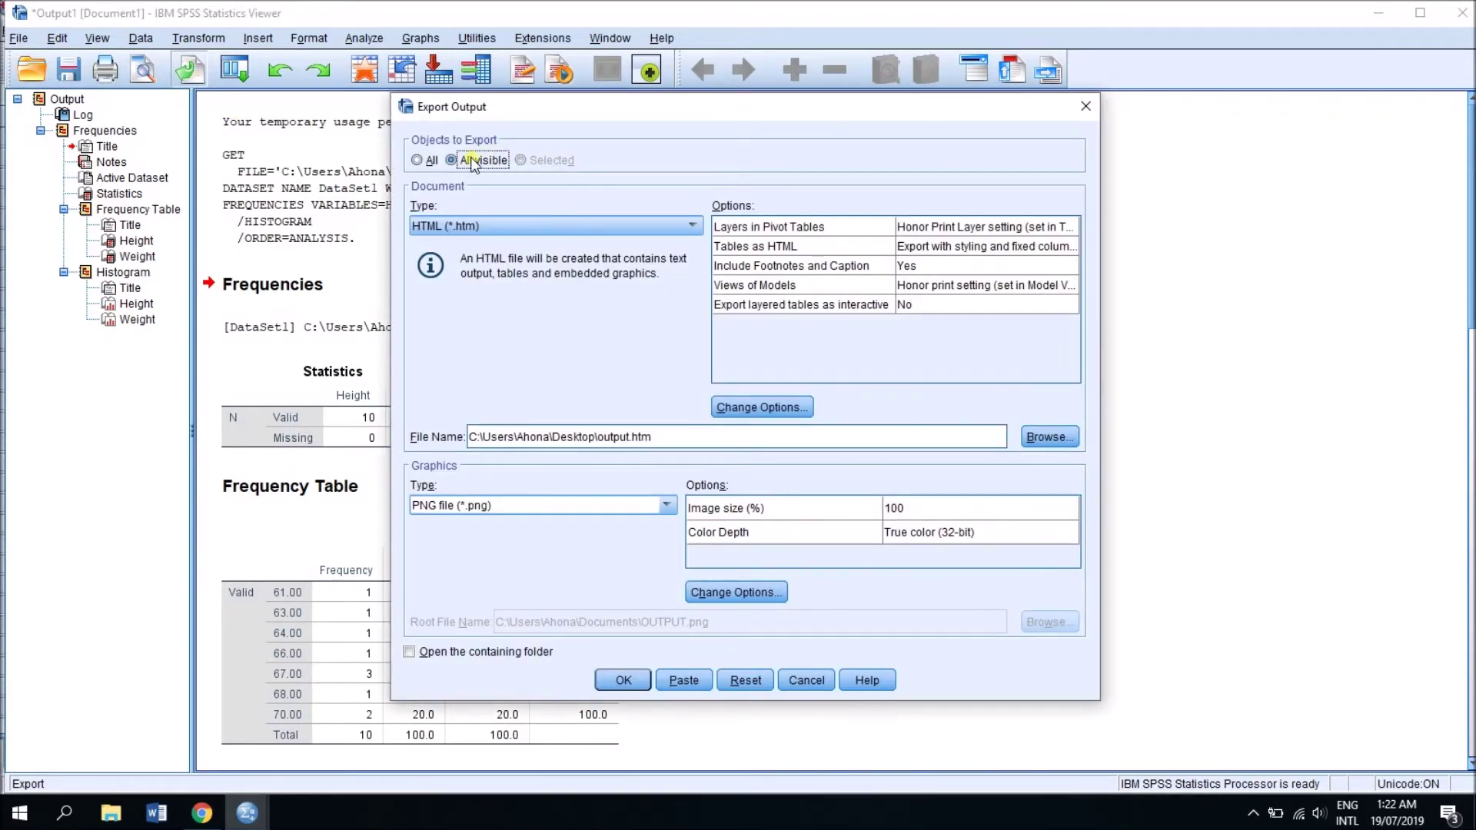
click(493, 225)
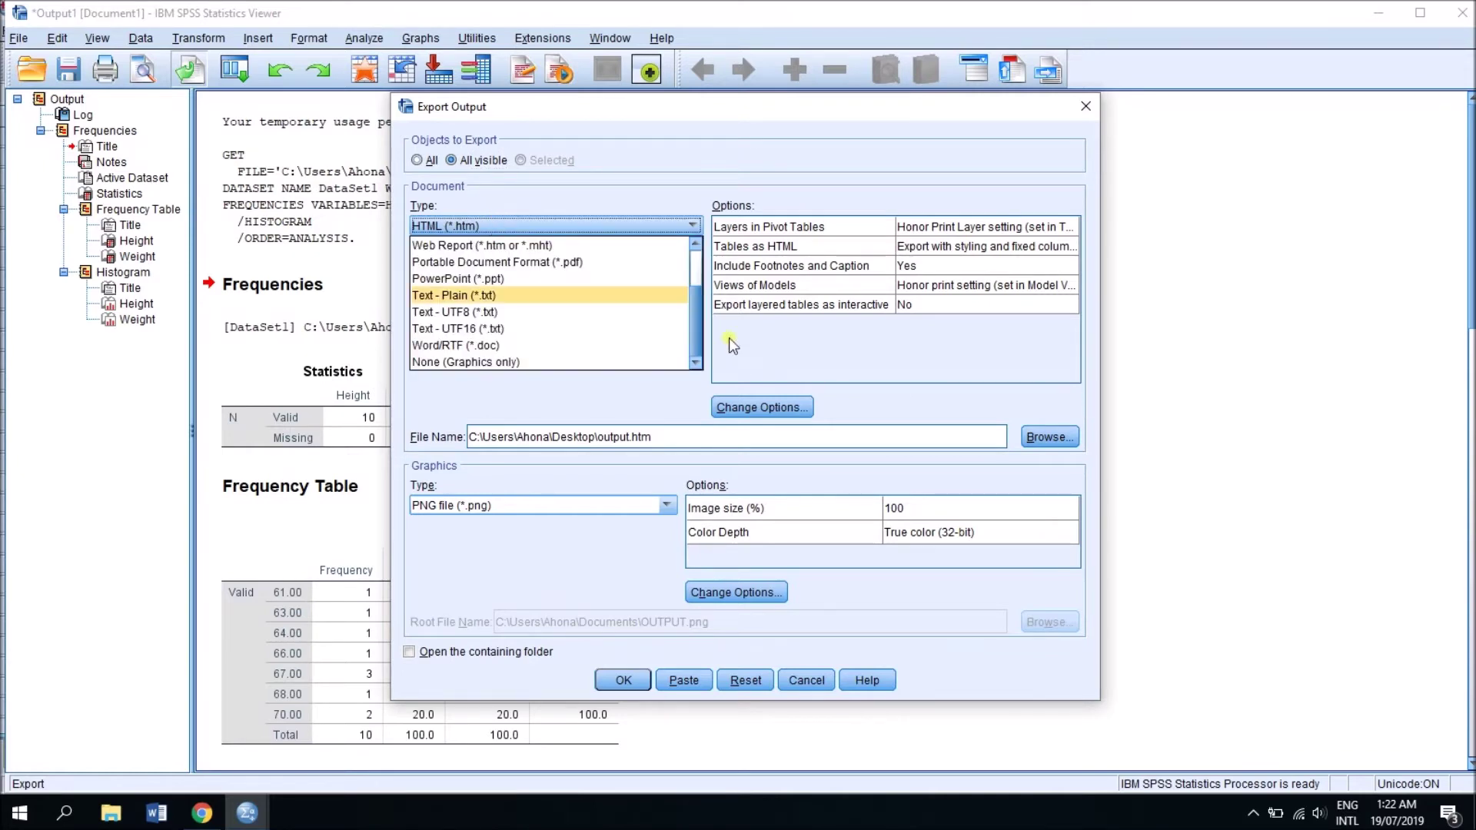
scroll(700, 336, up, 2)
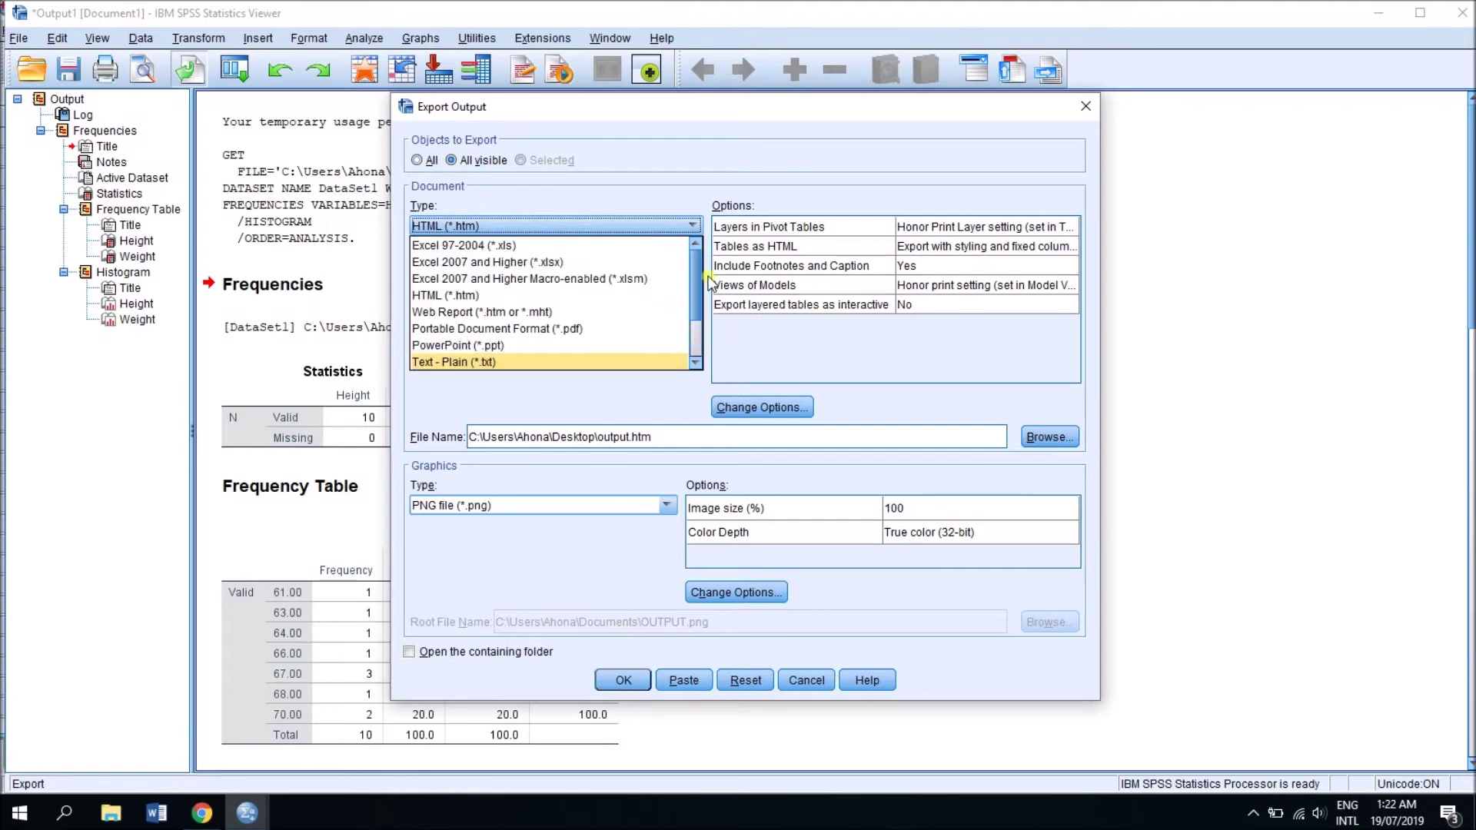
scroll(709, 303, down, 2)
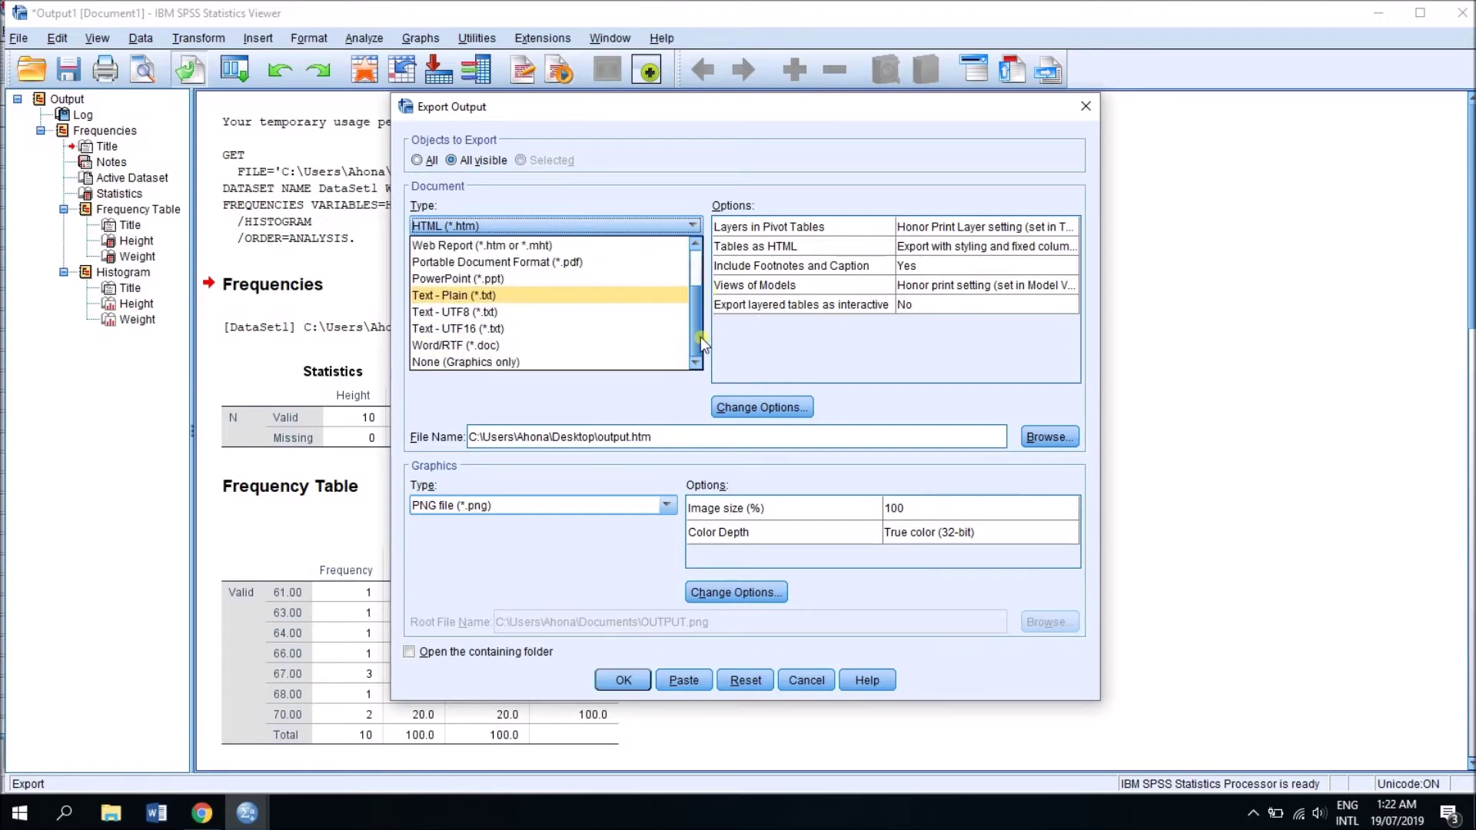
click(442, 263)
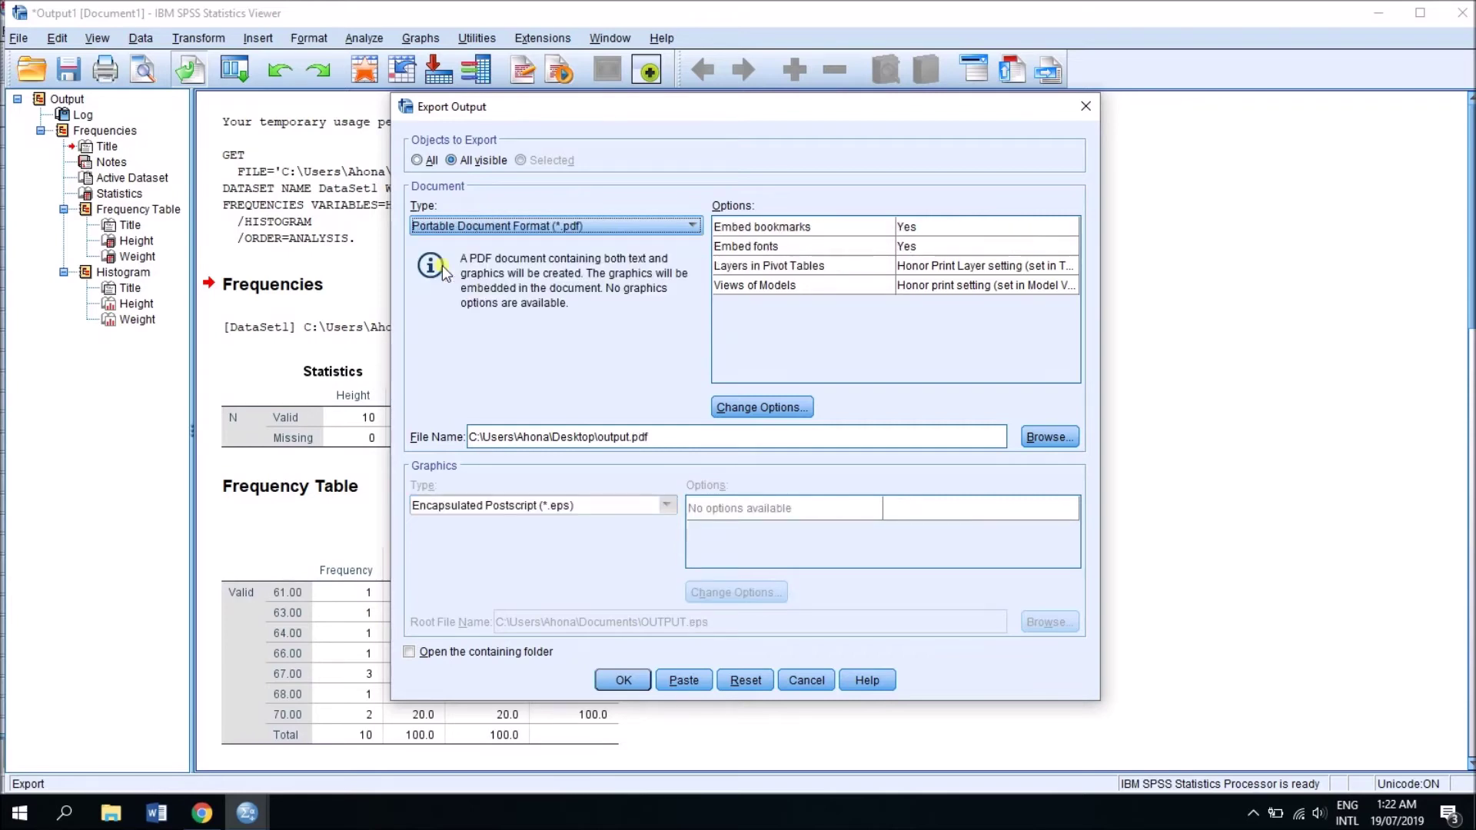
click(622, 681)
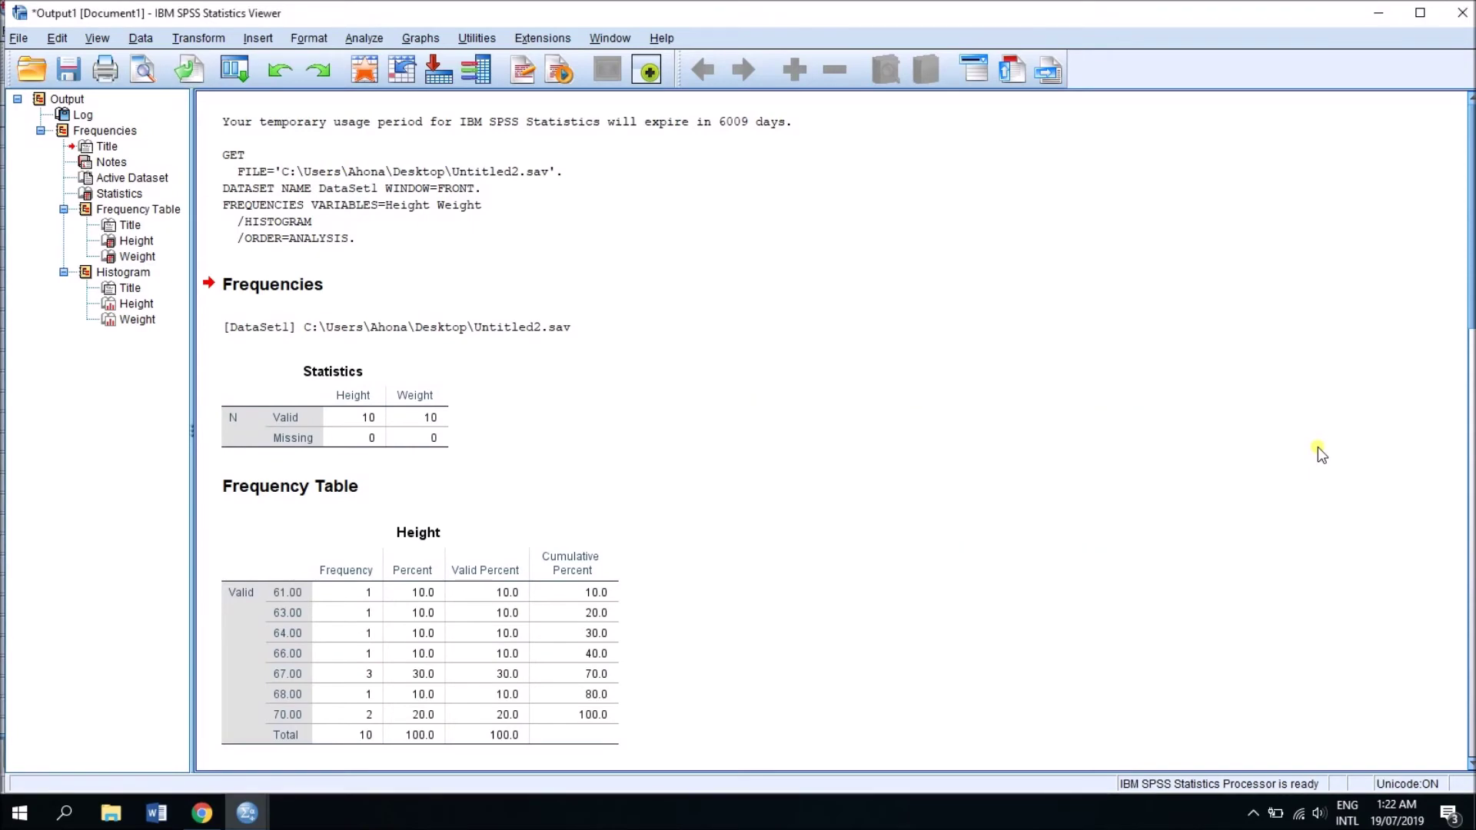
Step: Minimize the output viewer and the other open windows to check for the exported PDF on the desktop
click(1378, 13)
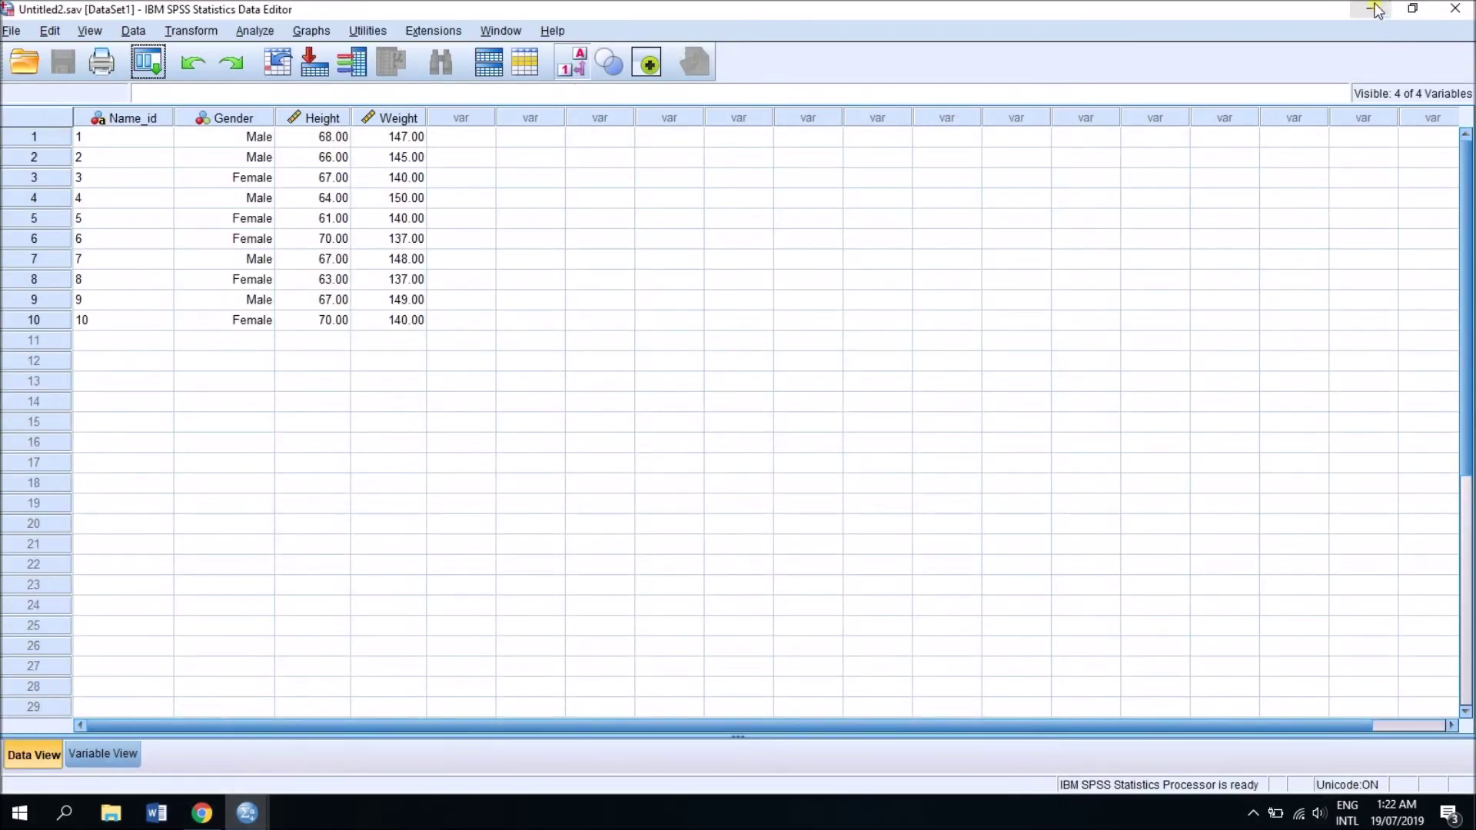
click(1373, 9)
click(1375, 11)
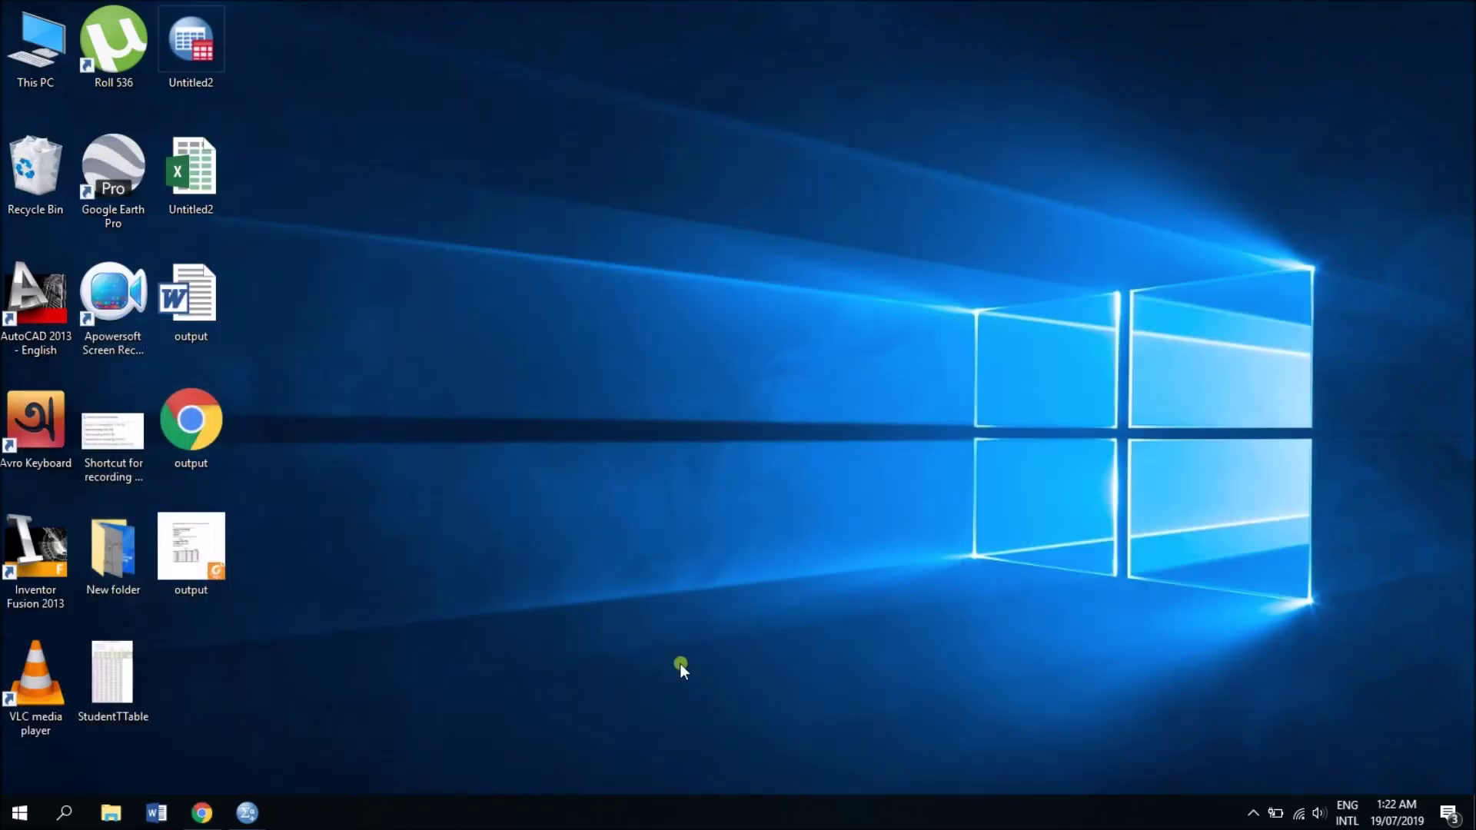